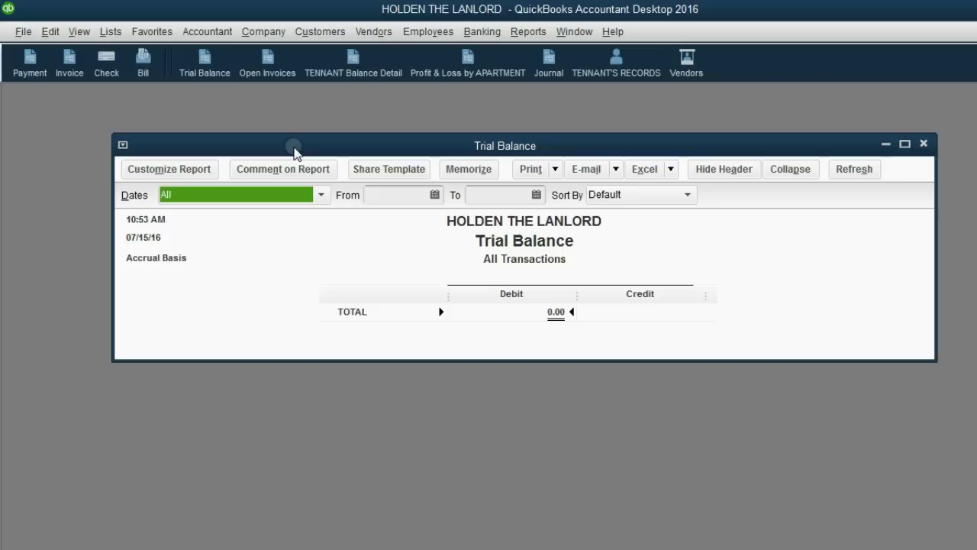
- Close the all-transactions Trial Balance report showing a 0.00 total
{"action": "left_click", "coordinate": [923, 145]}
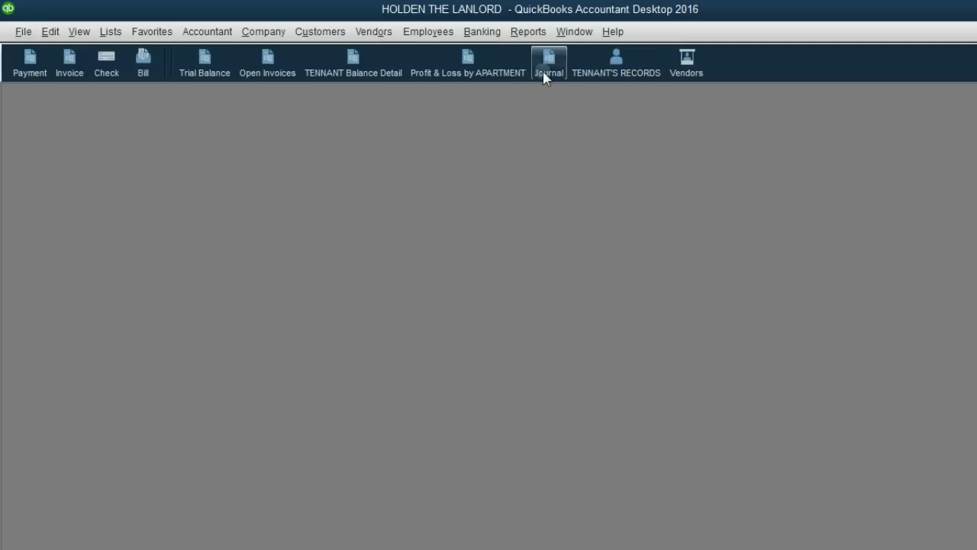
{"action": "left_click", "coordinate": [545, 77]}
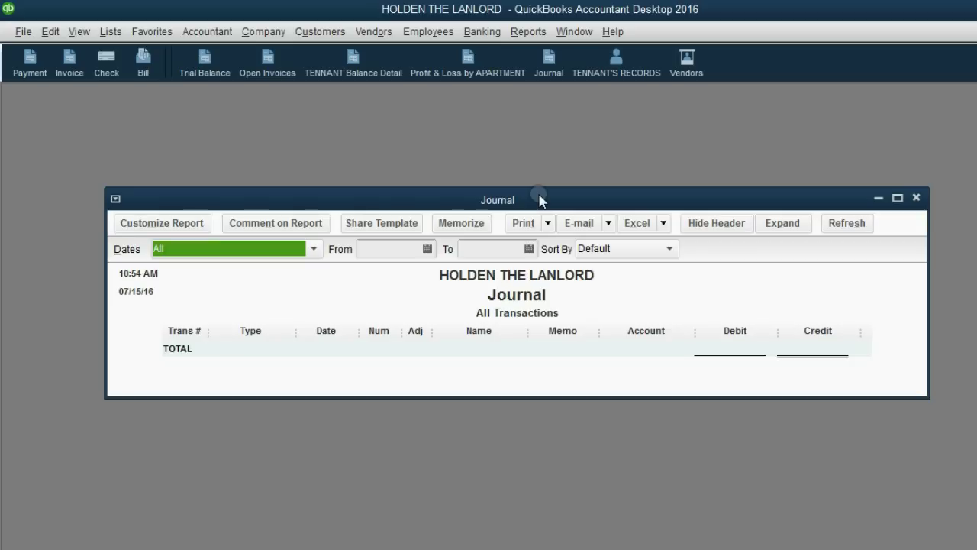
{"action": "left_click", "coordinate": [916, 198]}
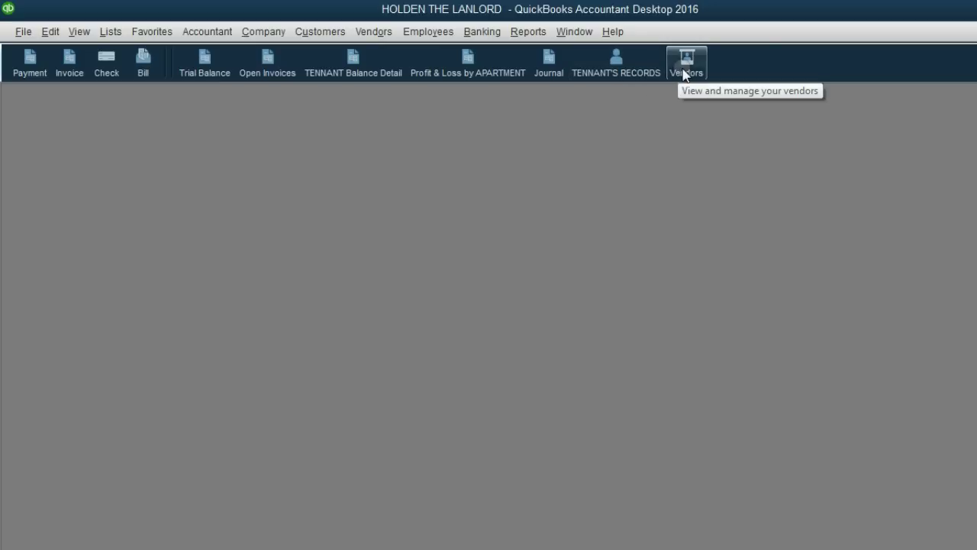
- Open the tenant records and look through tenants 3A, 4B and 5C
{"action": "left_click", "coordinate": [622, 64]}
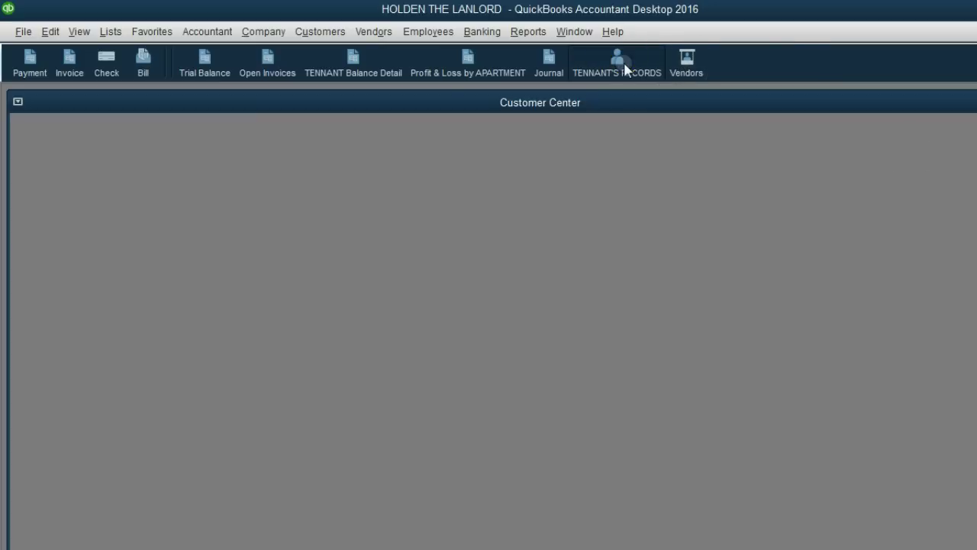
{"action": "mouse_move", "coordinate": [599, 108]}
{"action": "left_mouse_down"}
{"action": "mouse_move", "coordinate": [623, 115]}
{"action": "mouse_move", "coordinate": [592, 107]}
{"action": "left_mouse_up"}
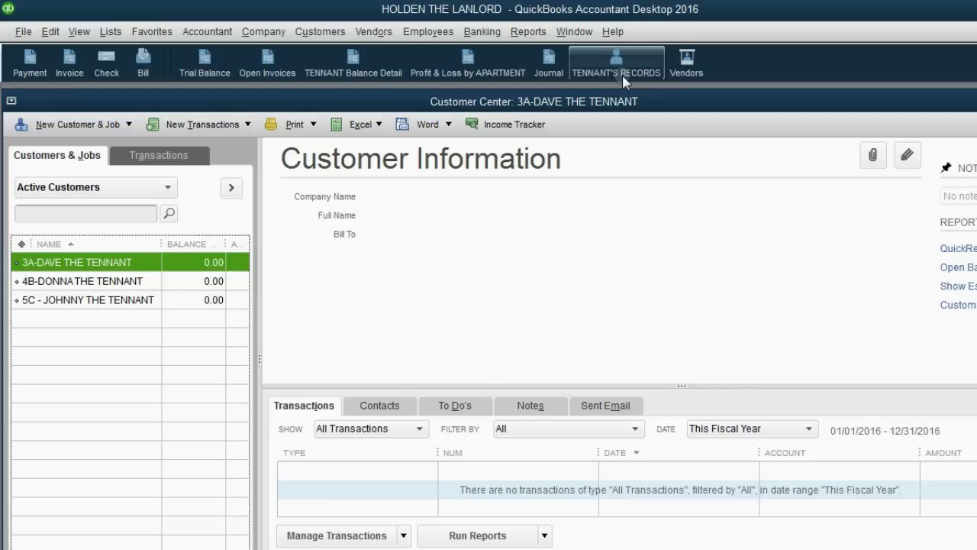
{"action": "left_click", "coordinate": [129, 279]}
{"action": "left_click", "coordinate": [128, 299]}
{"action": "left_click", "coordinate": [132, 277]}
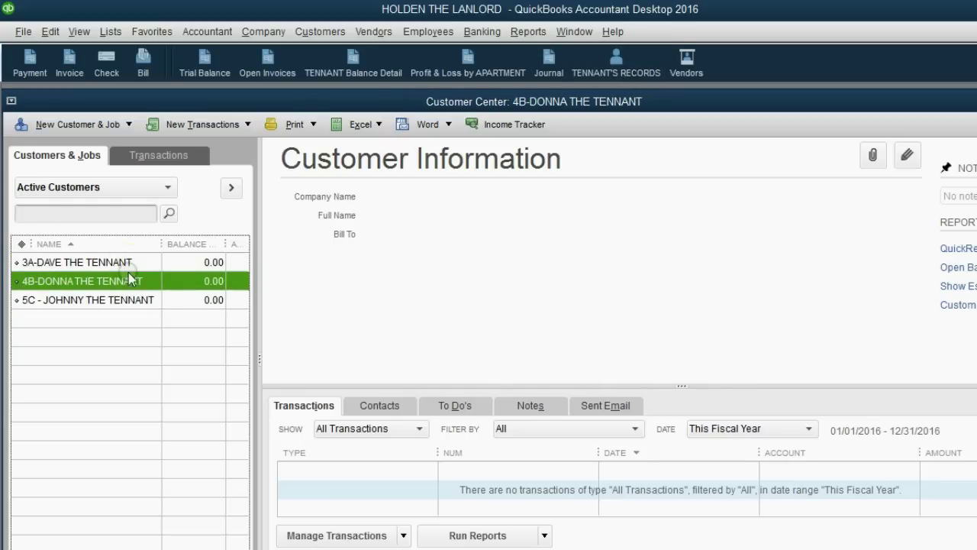
{"action": "left_click", "coordinate": [127, 263]}
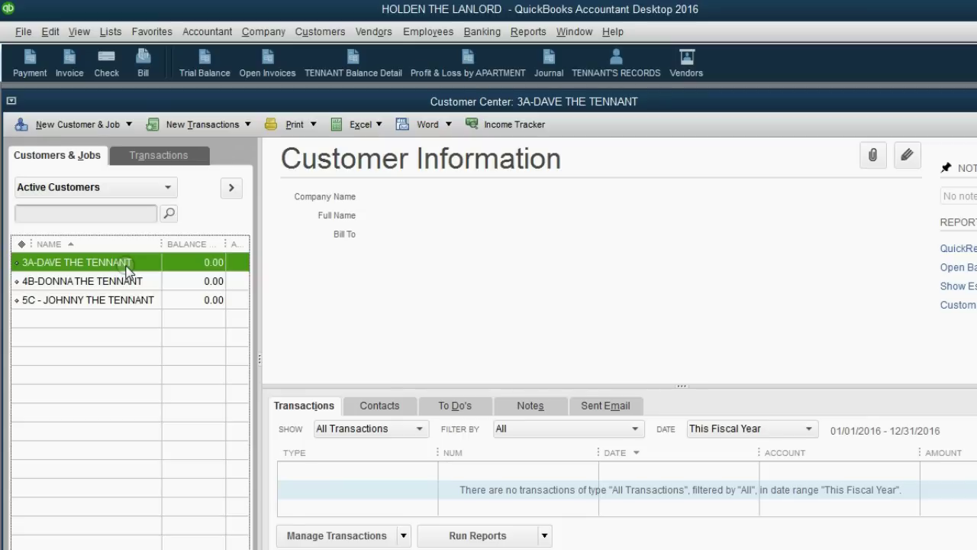
{"action": "left_click", "coordinate": [30, 281]}
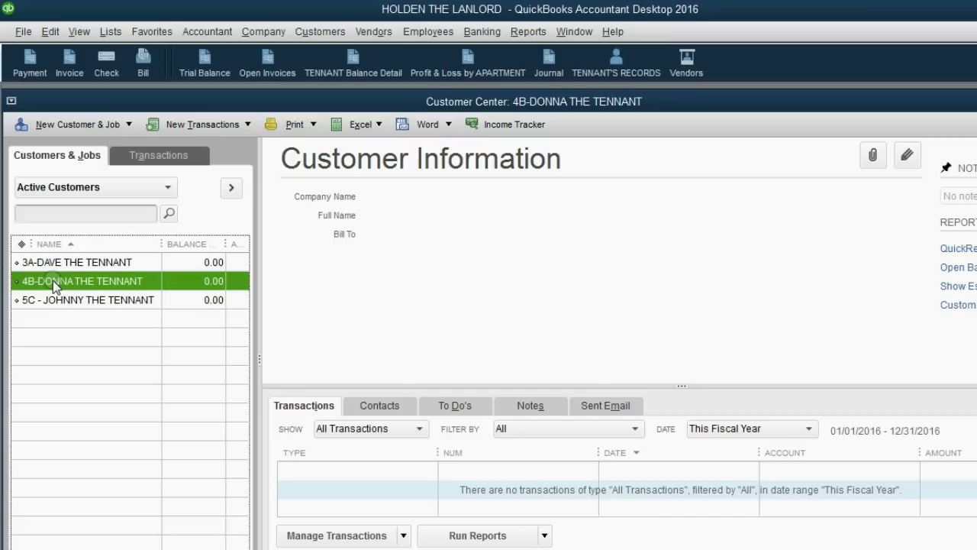
{"action": "double_click", "coordinate": [53, 280]}
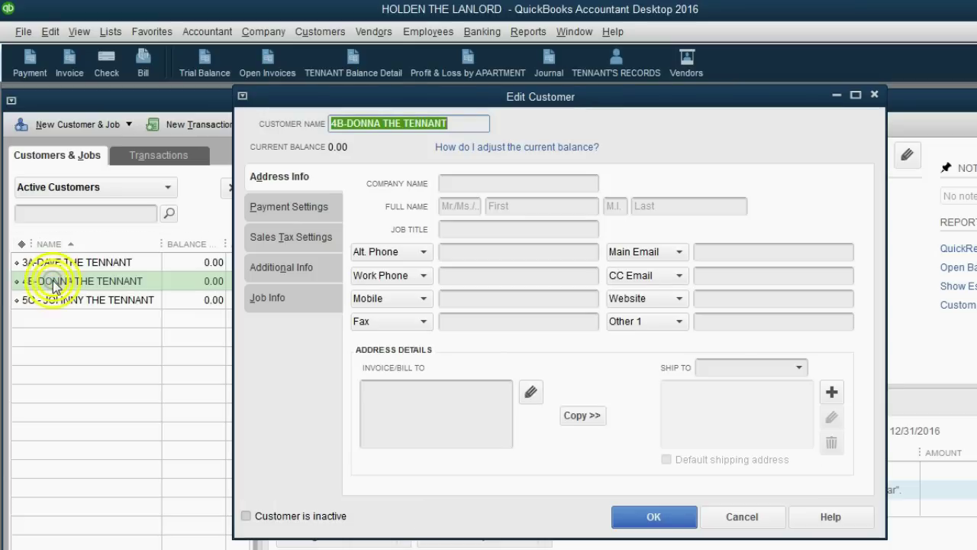
{"action": "left_click_drag", "start_coordinate": [308, 101], "coordinate": [246, 109]}
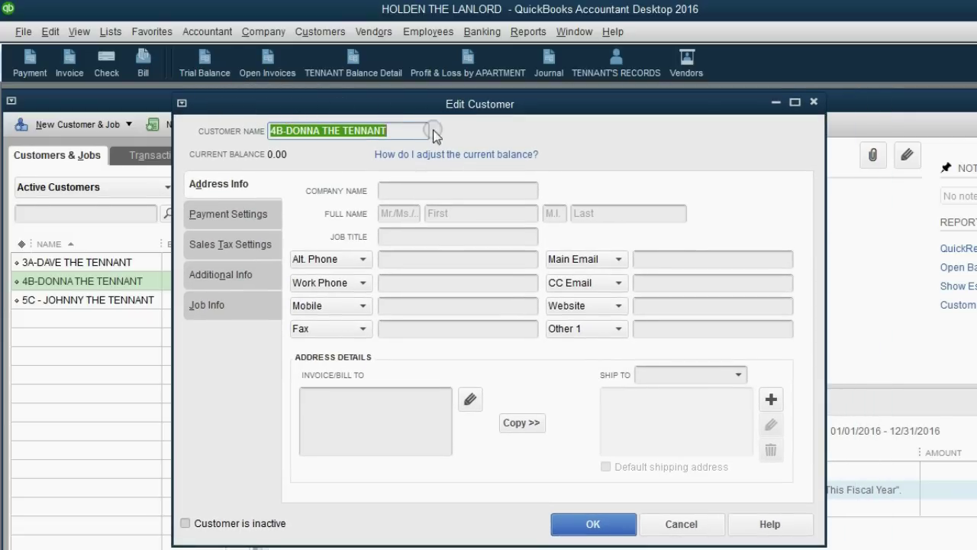
{"action": "left_click", "coordinate": [427, 259]}
{"action": "left_click", "coordinate": [445, 283]}
{"action": "left_click", "coordinate": [661, 284]}
{"action": "left_click", "coordinate": [467, 305]}
{"action": "left_click", "coordinate": [433, 284]}
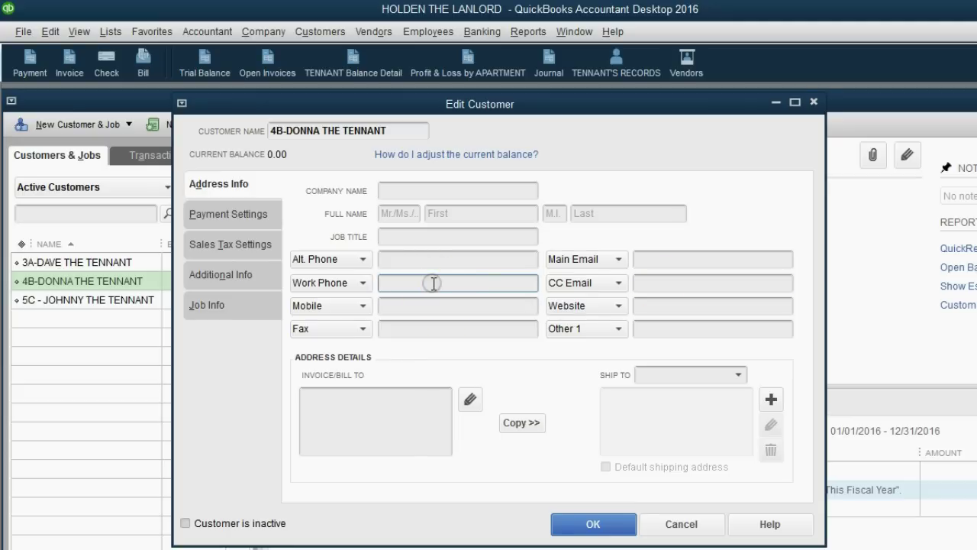
{"action": "left_click", "coordinate": [665, 266]}
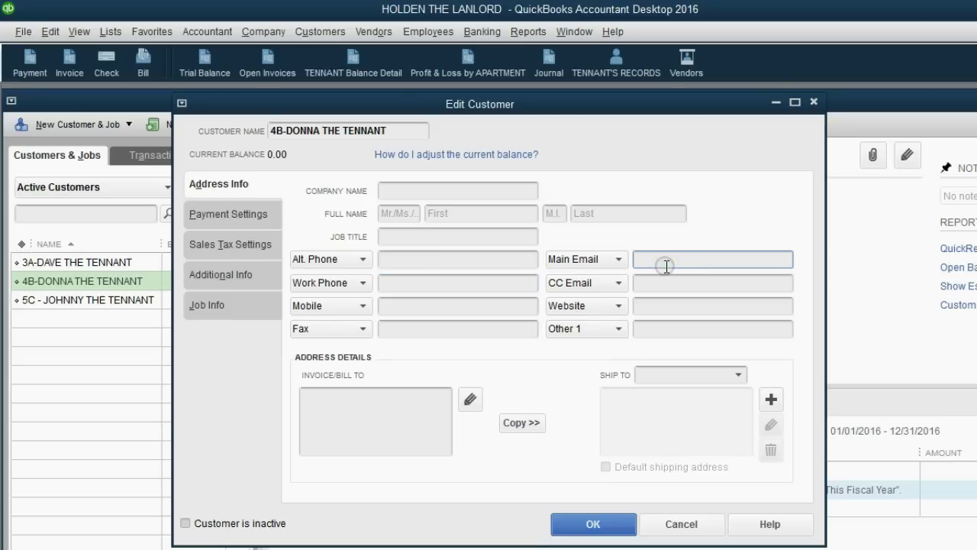
{"action": "left_click", "coordinate": [664, 283]}
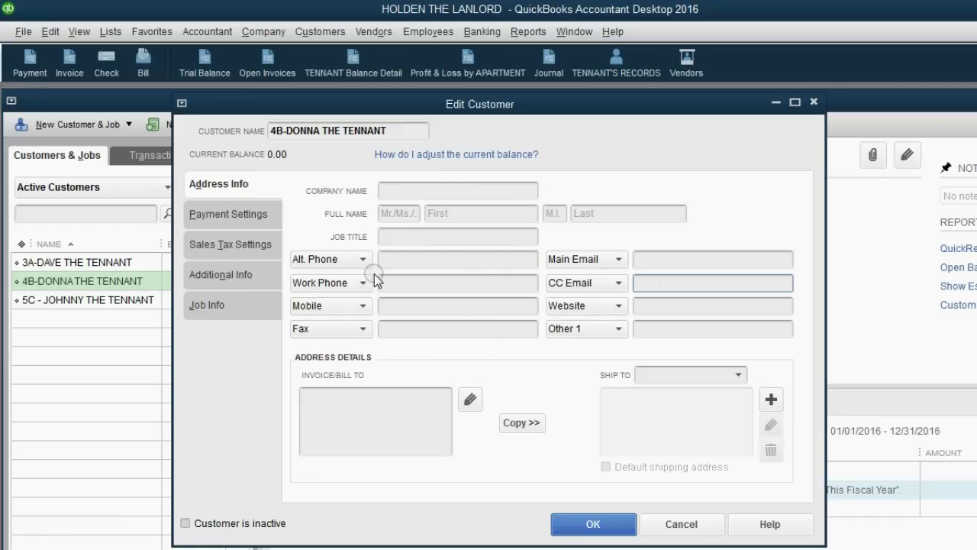
{"action": "left_click", "coordinate": [813, 101]}
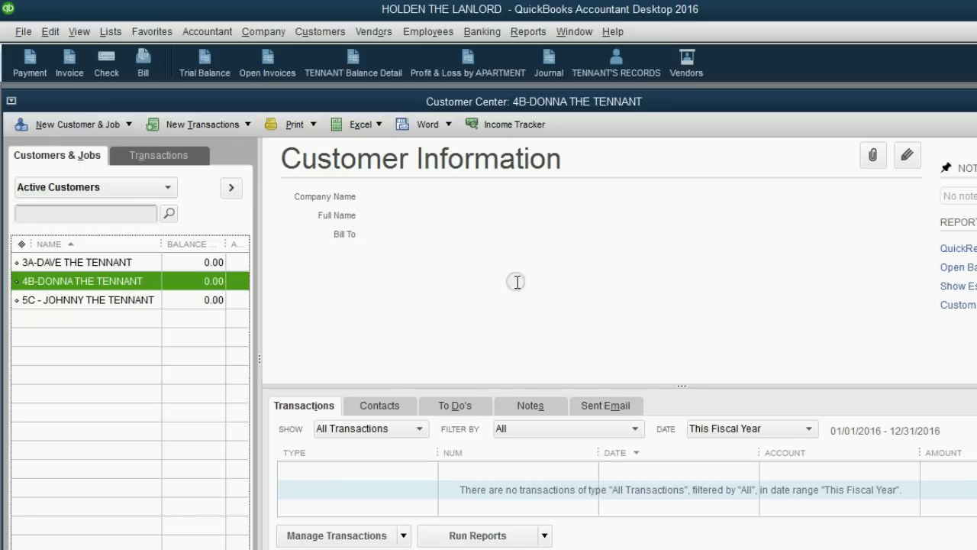
- Add a date/time-stamped note 'WIFE IS HANDICAED' to tenant 3A's record
{"action": "left_click", "coordinate": [527, 405]}
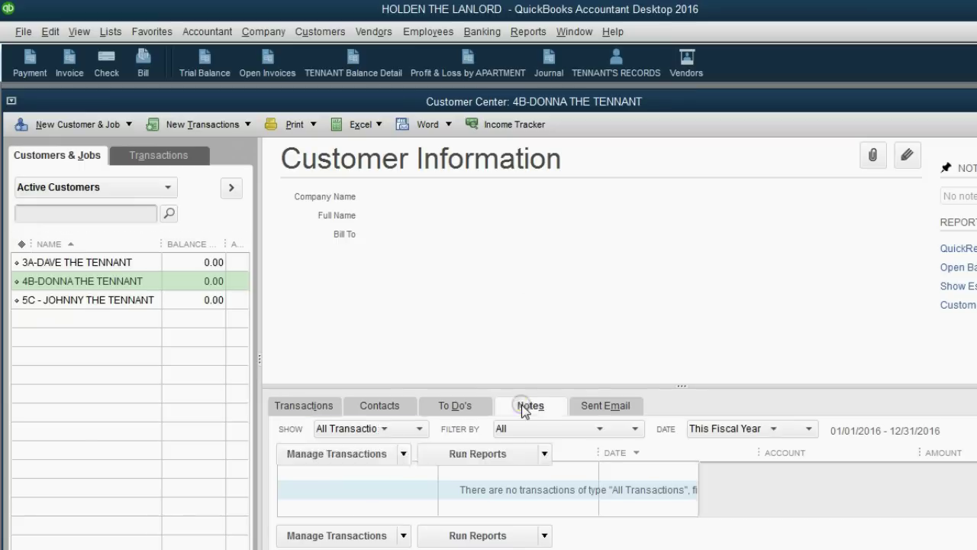
{"action": "left_click", "coordinate": [130, 261]}
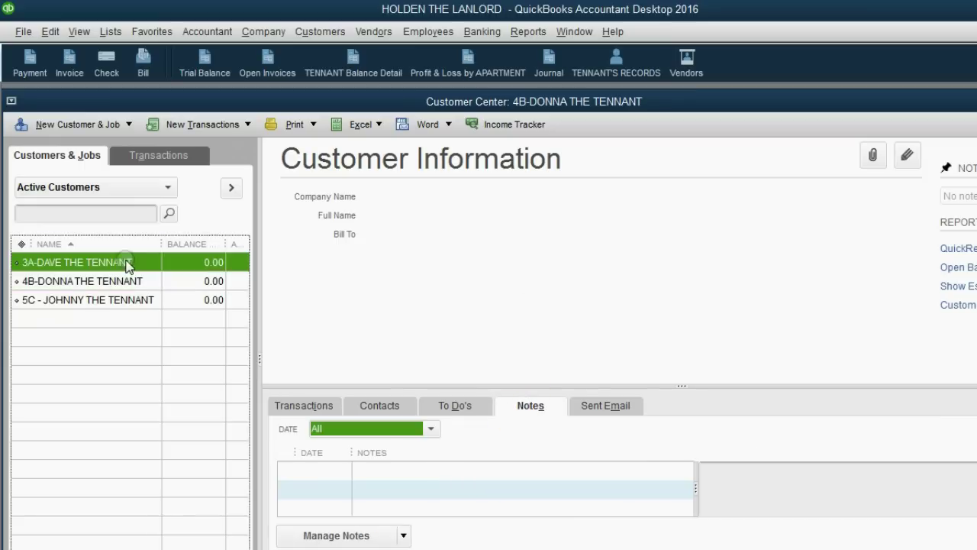
{"action": "left_click", "coordinate": [532, 407]}
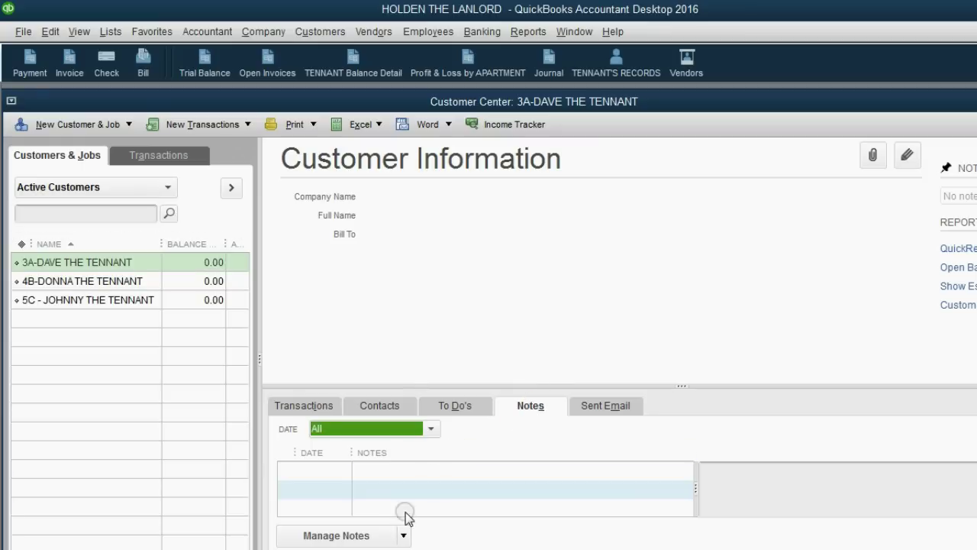
{"action": "left_click", "coordinate": [402, 535]}
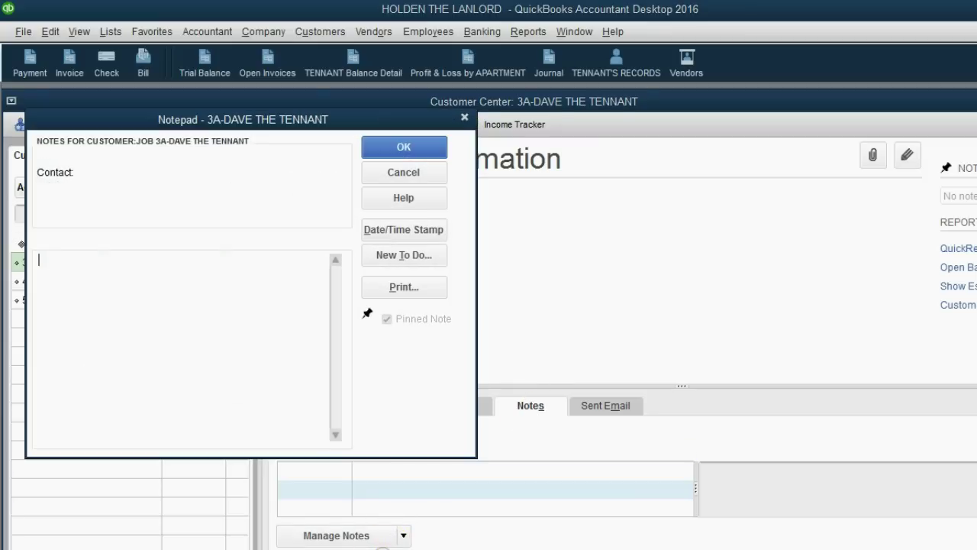
{"action": "left_click", "coordinate": [402, 232]}
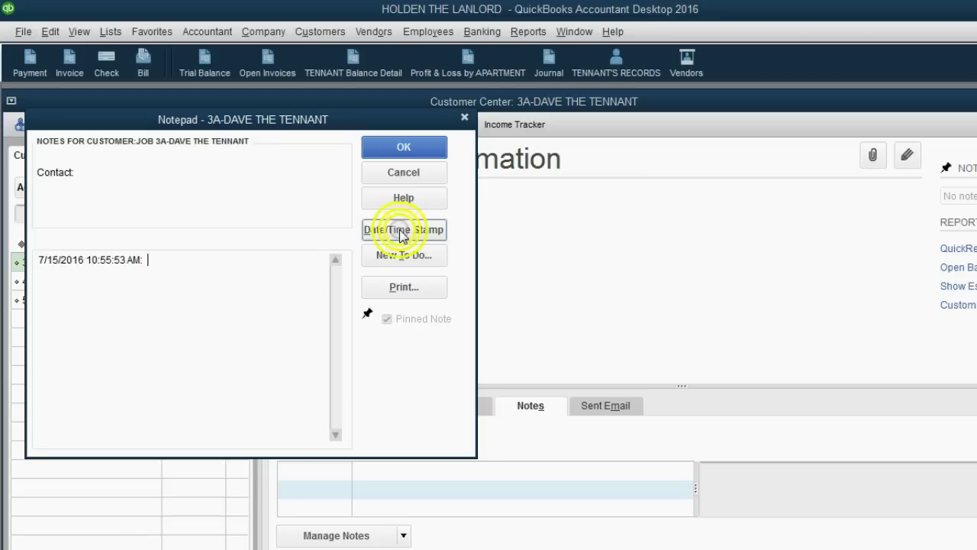
{"action": "key", "text": "Return"}
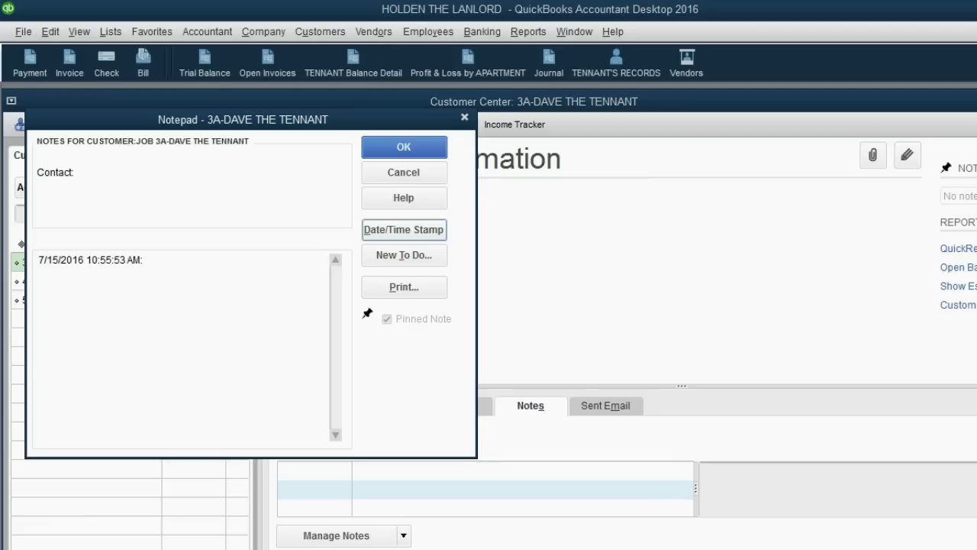
{"action": "type", "text": "WIFE IS HANDICAED"}
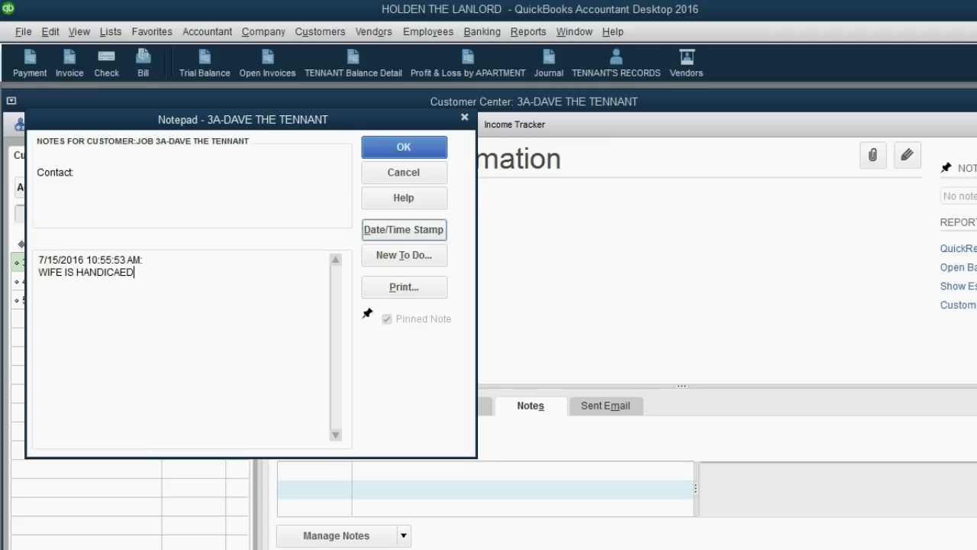
{"action": "left_click", "coordinate": [406, 147]}
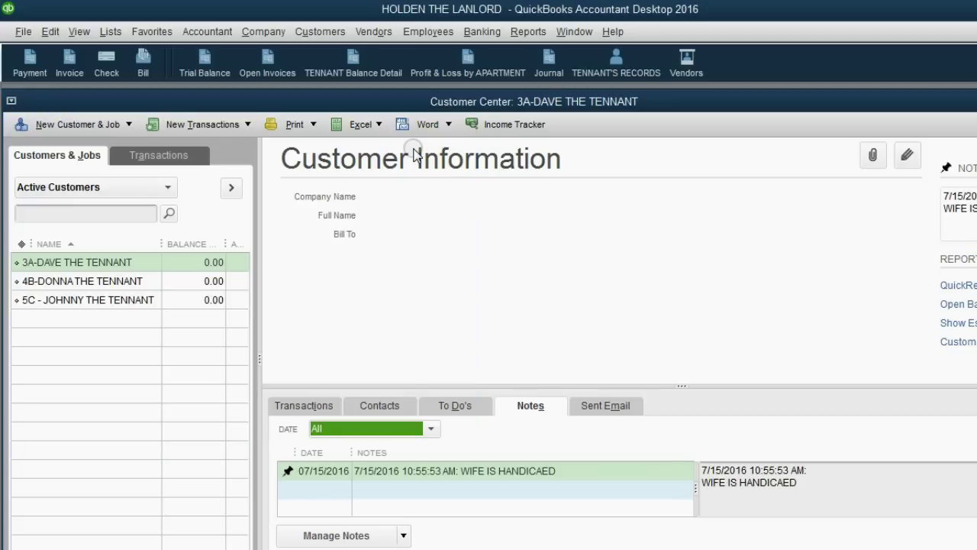
- Compare tenant 4B, confirm tenant 3A's new note, then close the Customer Center
{"action": "left_click", "coordinate": [123, 281]}
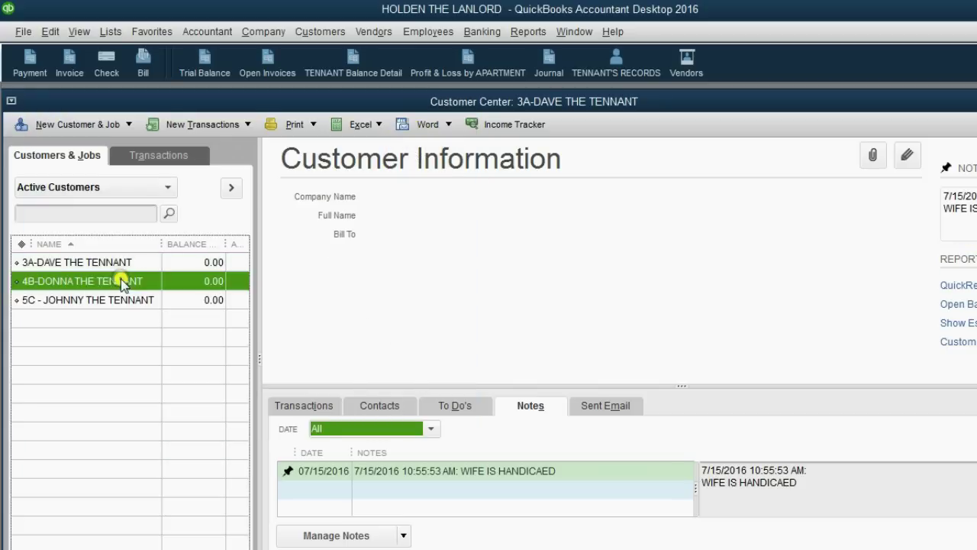
{"action": "left_click", "coordinate": [119, 261]}
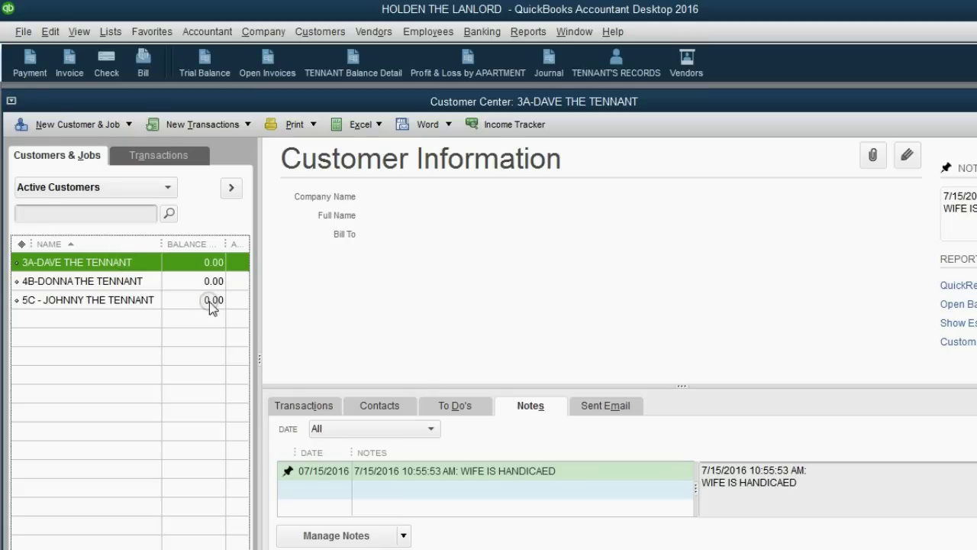
{"action": "left_click", "coordinate": [459, 472]}
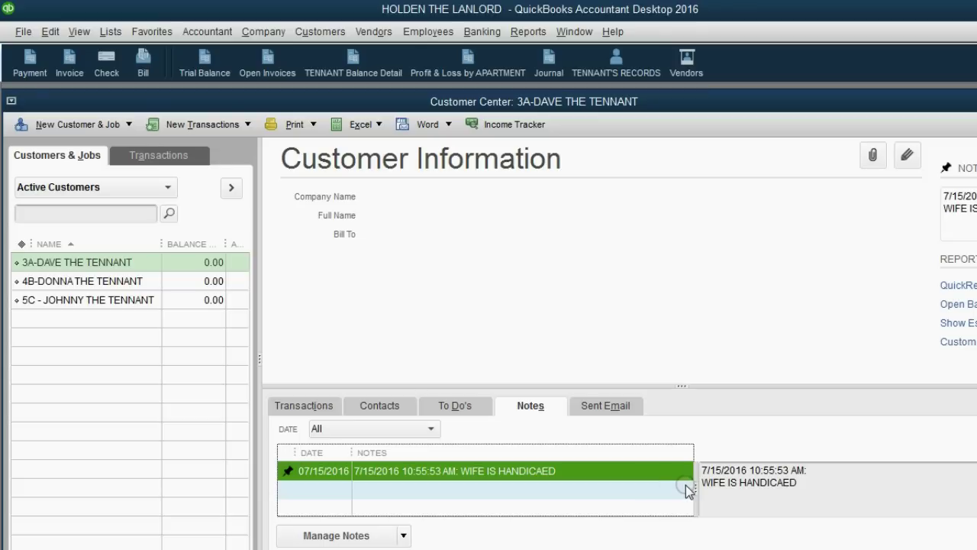
{"action": "left_click", "coordinate": [142, 264]}
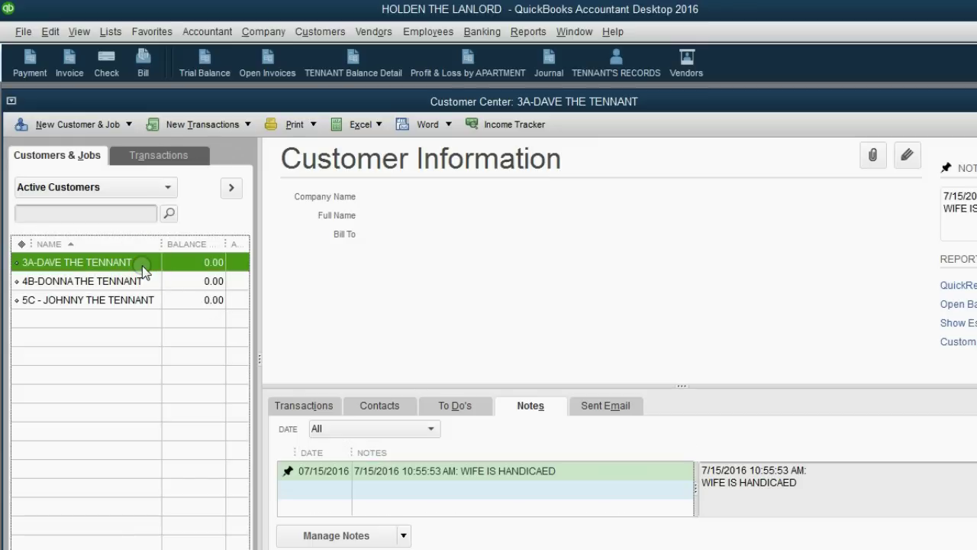
{"action": "double_click", "coordinate": [142, 264]}
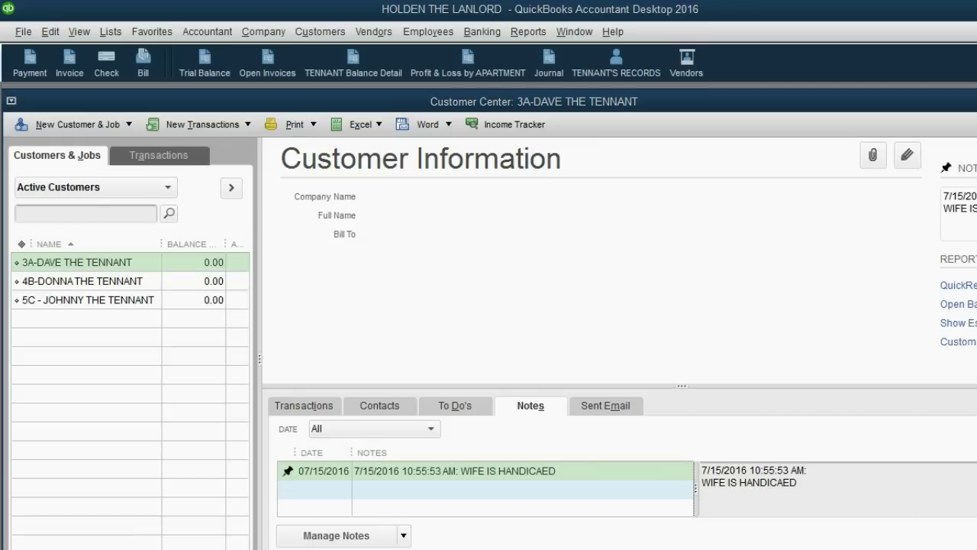
{"action": "key", "text": "Escape"}
- Open the Chart of Accounts and review the RENTAL INCOME, DELIVERY and INSURANCE EXENSE accounts
{"action": "left_click", "coordinate": [114, 31]}
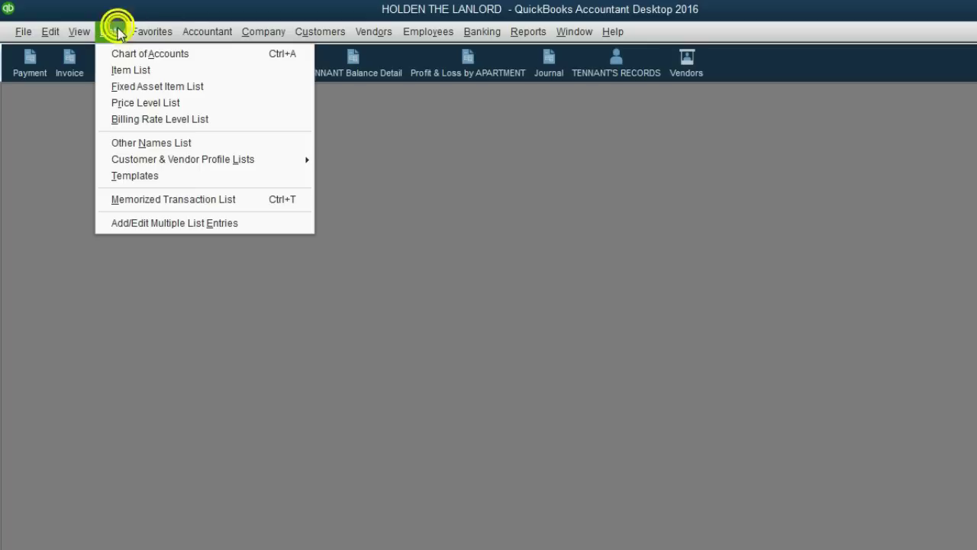
{"action": "left_click", "coordinate": [122, 52]}
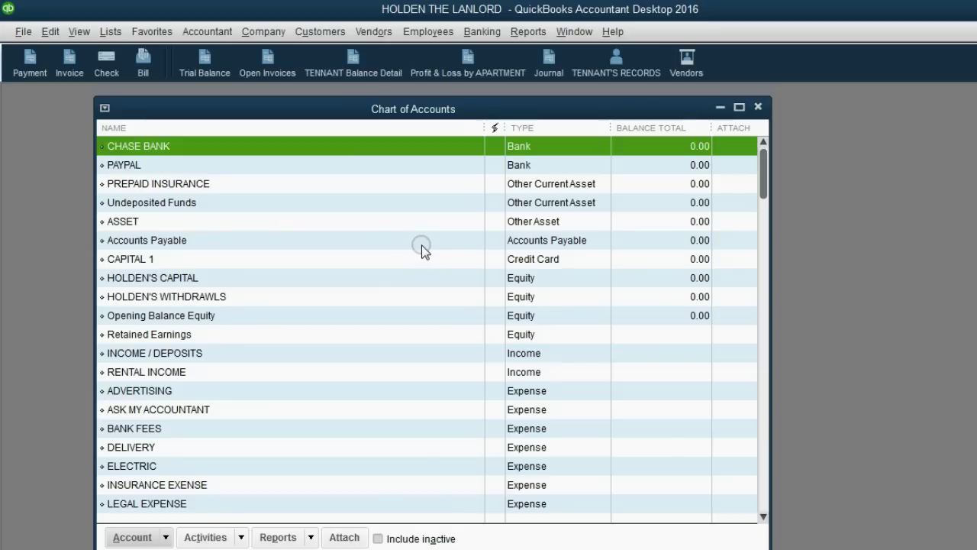
{"action": "left_click_drag", "start_coordinate": [761, 183], "coordinate": [755, 197]}
{"action": "left_click", "coordinate": [211, 380]}
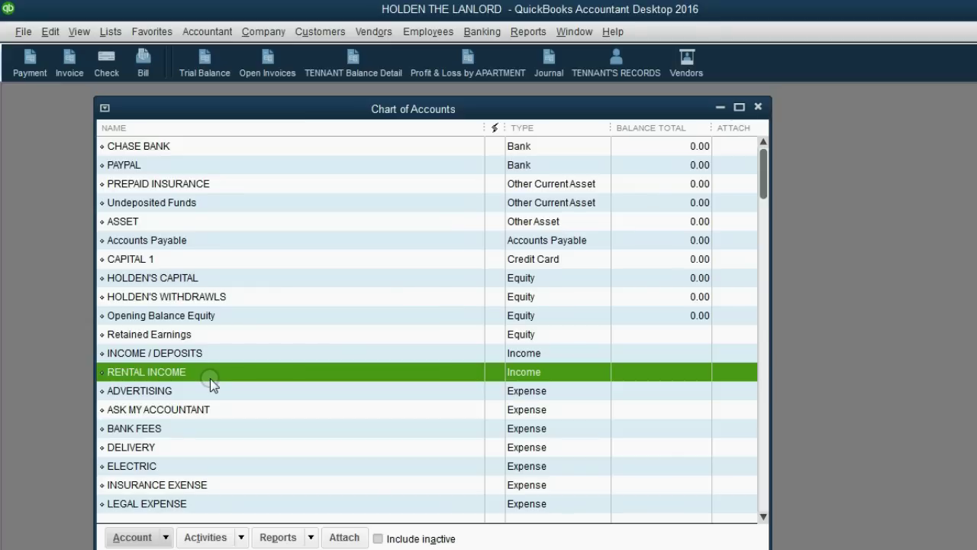
{"action": "left_click", "coordinate": [163, 447]}
{"action": "left_click", "coordinate": [170, 483]}
{"action": "left_click", "coordinate": [175, 519]}
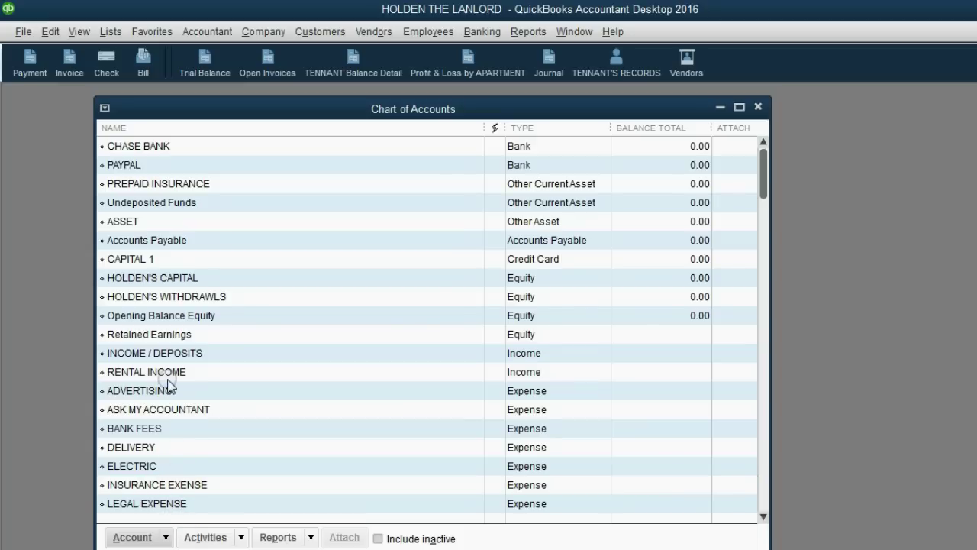
- Review PREPAID INSURANCE, Accounts Payable, capital and Undeposited Funds, then close the Chart of Accounts
{"action": "left_click", "coordinate": [185, 187]}
{"action": "left_click", "coordinate": [177, 240]}
{"action": "left_click", "coordinate": [176, 278]}
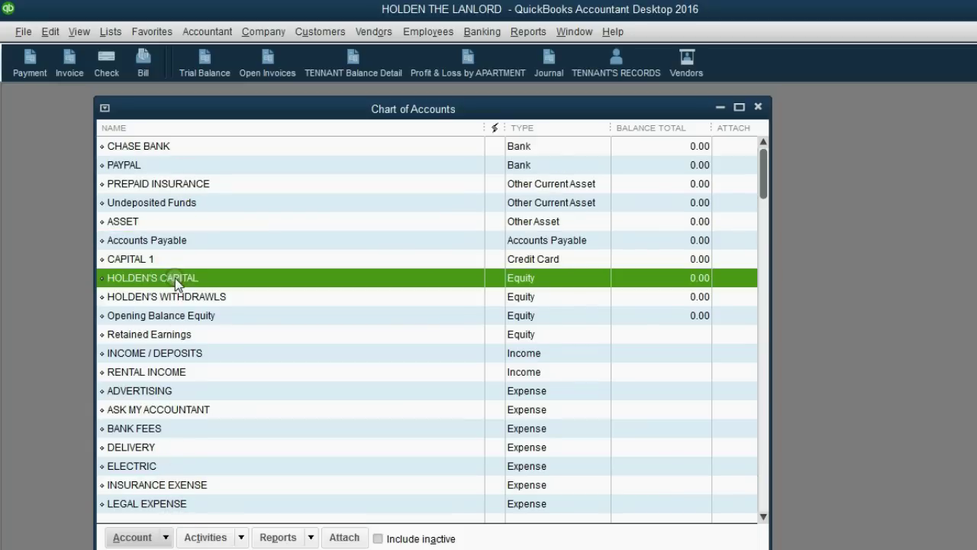
{"action": "left_click", "coordinate": [184, 204]}
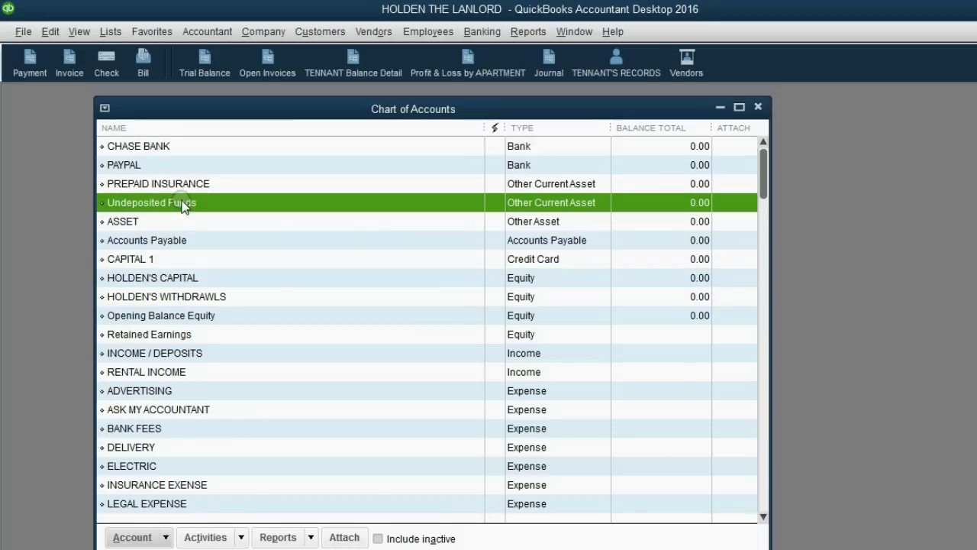
{"action": "left_click", "coordinate": [813, 544]}
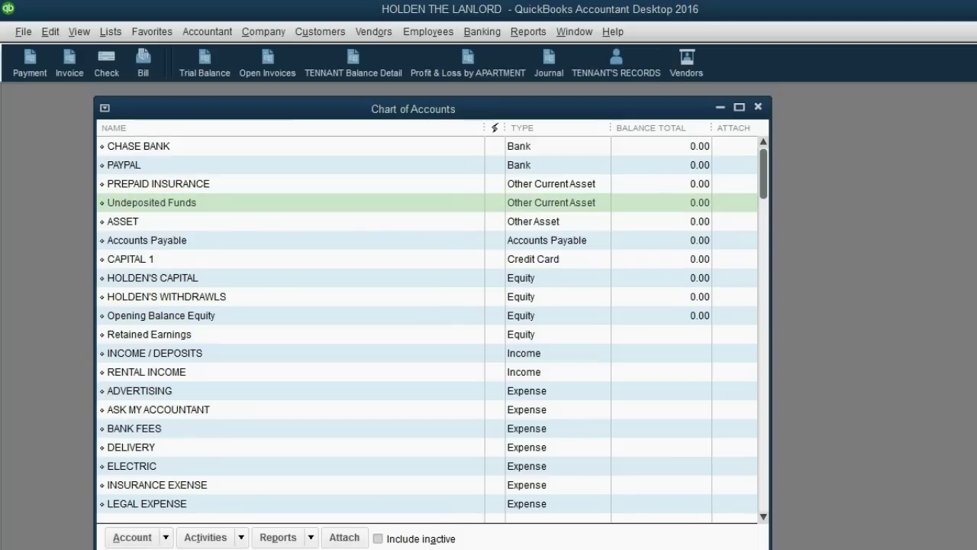
{"action": "left_click", "coordinate": [758, 107]}
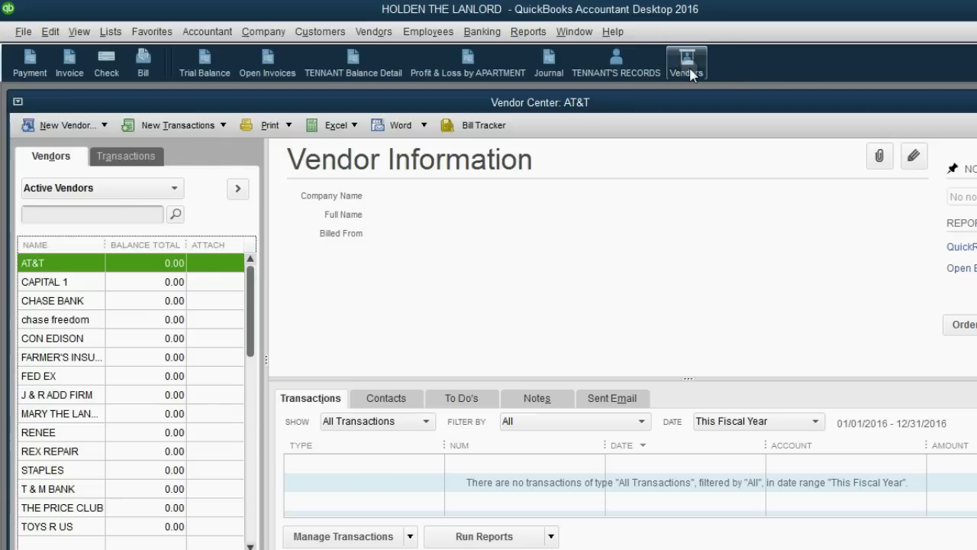
- Review vendors such as J & R ADD FIRM and THE PRICE CLUB, then close the Vendor Center
{"action": "left_click", "coordinate": [80, 394]}
{"action": "left_click", "coordinate": [72, 433]}
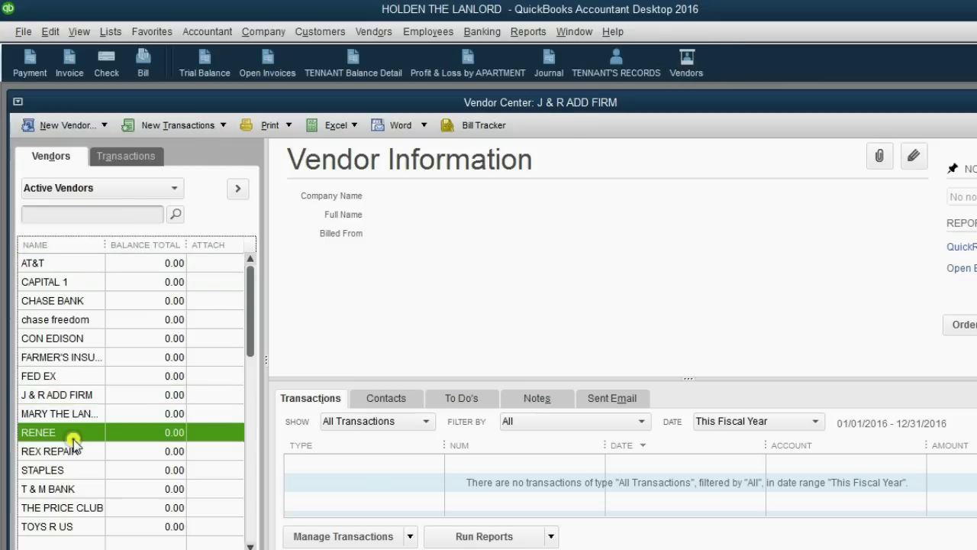
{"action": "left_click_drag", "start_coordinate": [249, 349], "coordinate": [250, 519]}
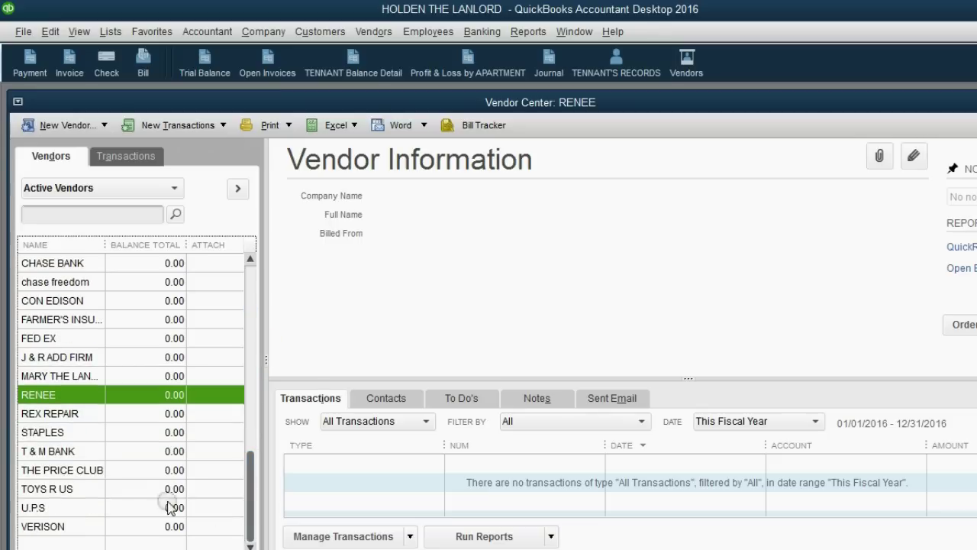
{"action": "left_click", "coordinate": [86, 471]}
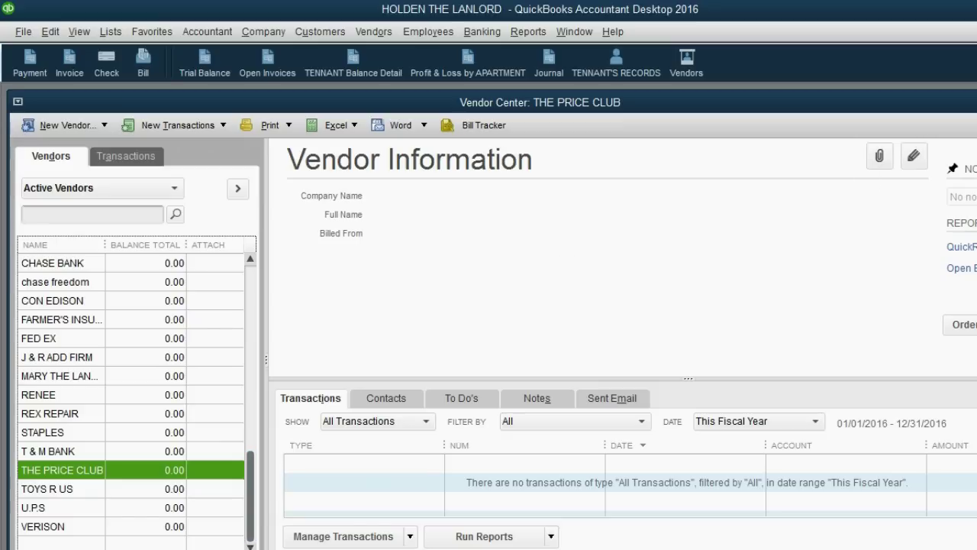
{"action": "key", "text": "Escape"}
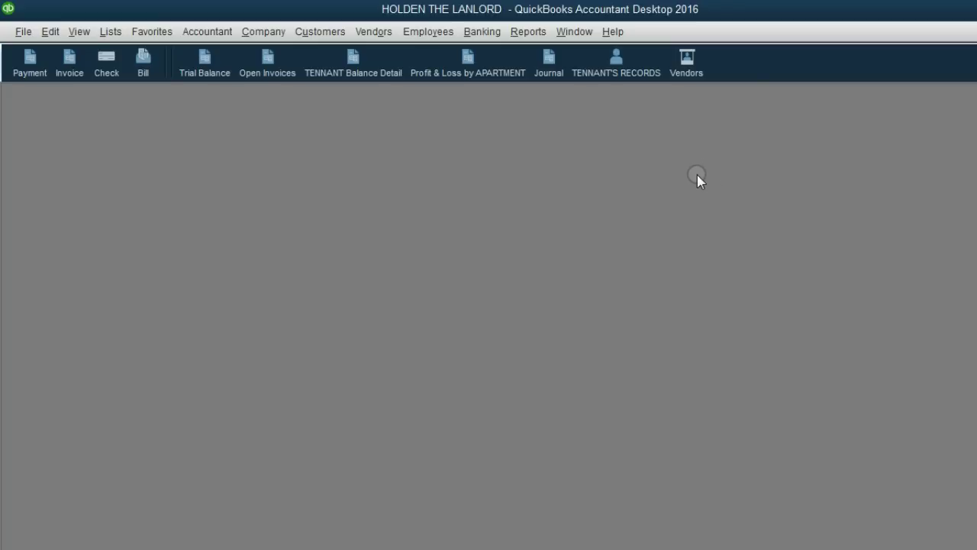
- Open the Open Invoices and Customer Balance Detail reports side by side and switch between them
{"action": "left_click", "coordinate": [286, 69]}
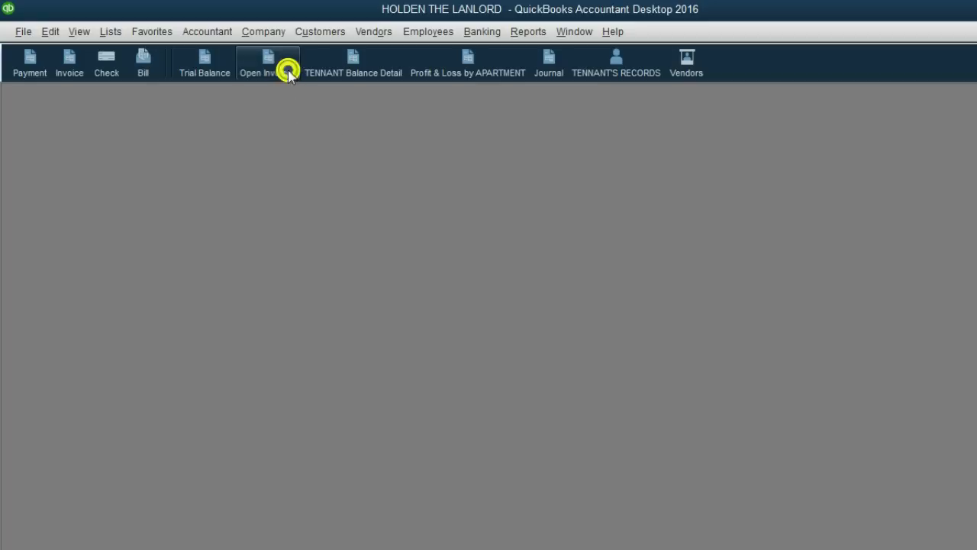
{"action": "left_click", "coordinate": [835, 121]}
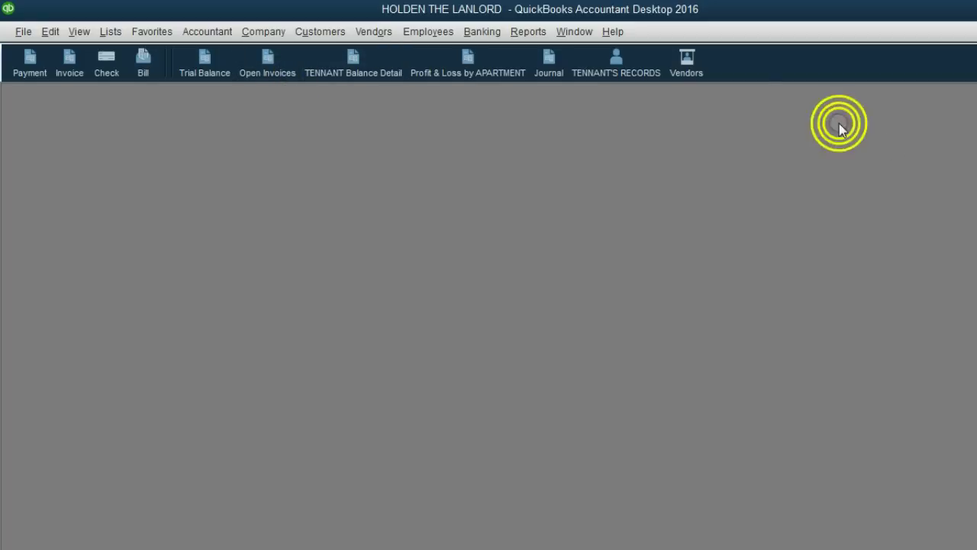
{"action": "left_click", "coordinate": [347, 71]}
{"action": "left_click_drag", "start_coordinate": [399, 255], "coordinate": [353, 211]}
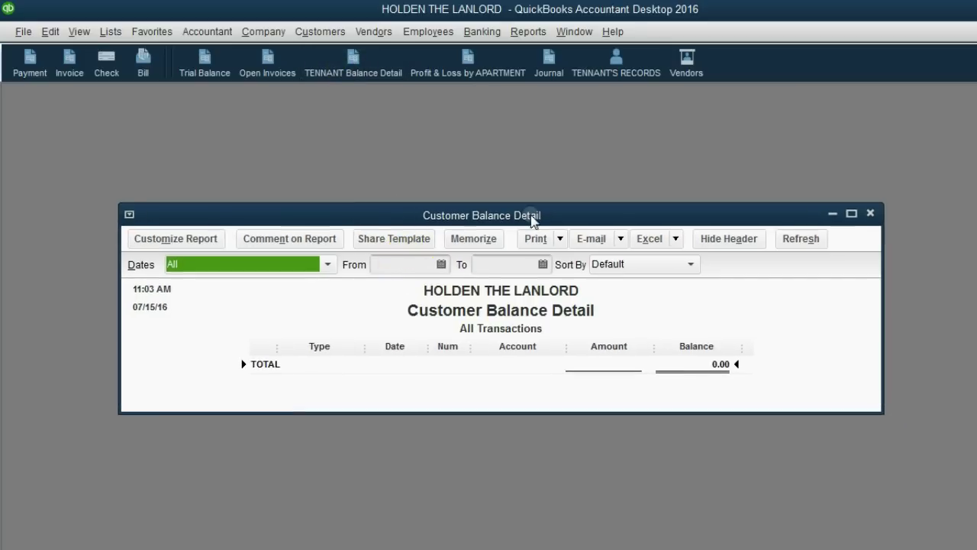
{"action": "left_click", "coordinate": [868, 216]}
{"action": "left_click", "coordinate": [272, 69]}
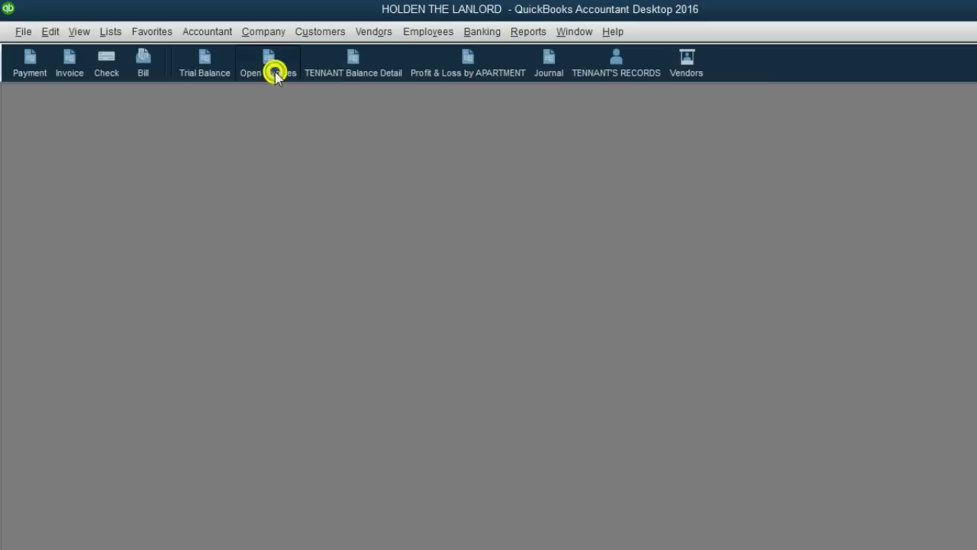
{"action": "left_click", "coordinate": [328, 75]}
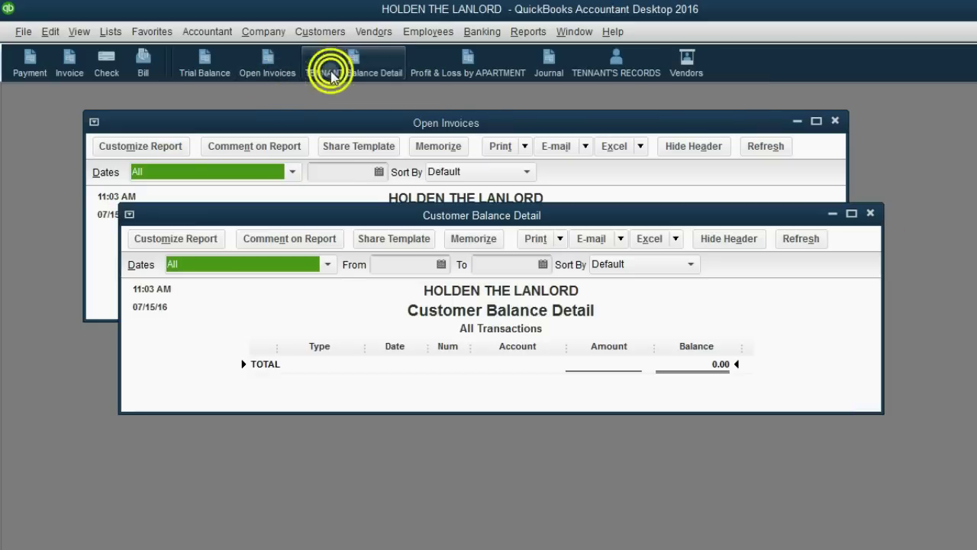
{"action": "left_click", "coordinate": [357, 179]}
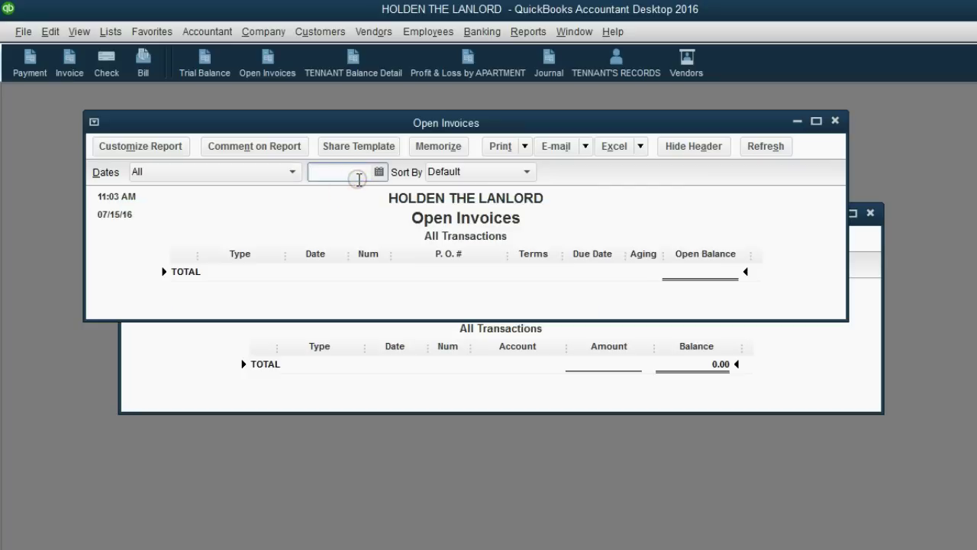
{"action": "left_click", "coordinate": [345, 341]}
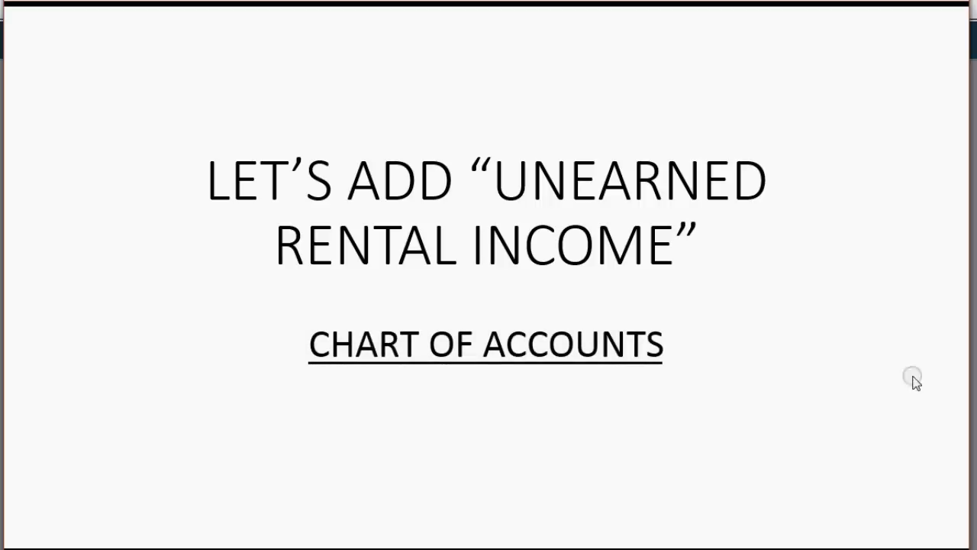
- From the Chart of Accounts, start a new account of type Accounts Receivable under Other Account Types
{"action": "key", "text": "alt+Tab"}
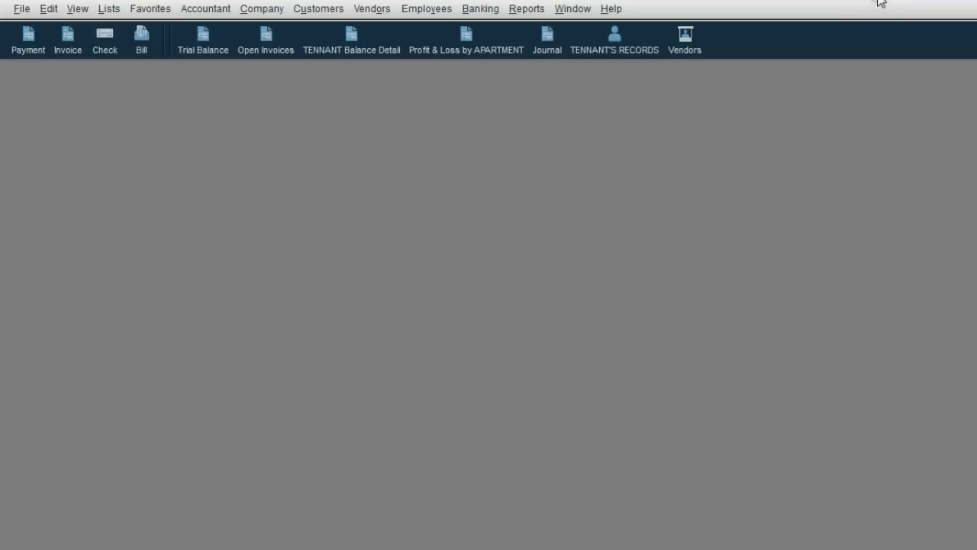
{"action": "left_click", "coordinate": [105, 9]}
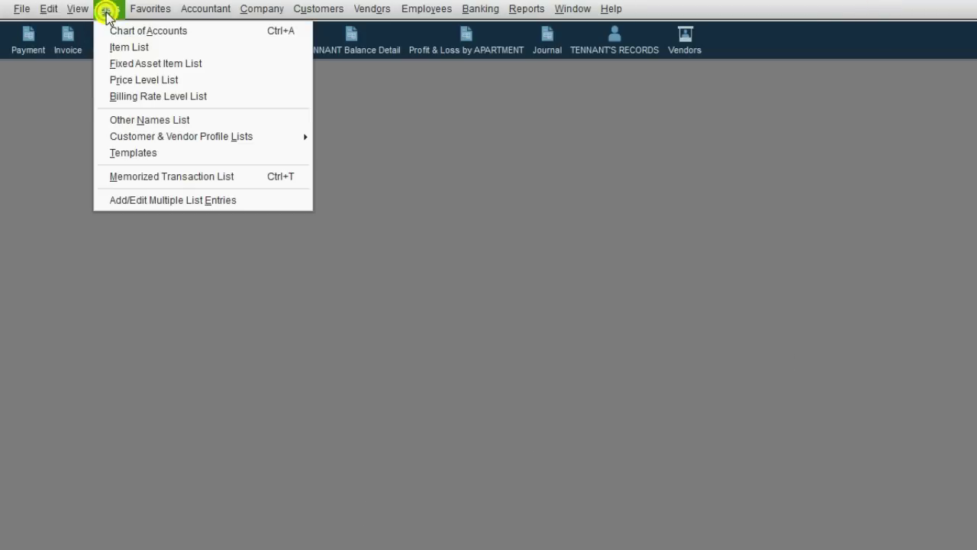
{"action": "left_click", "coordinate": [114, 31]}
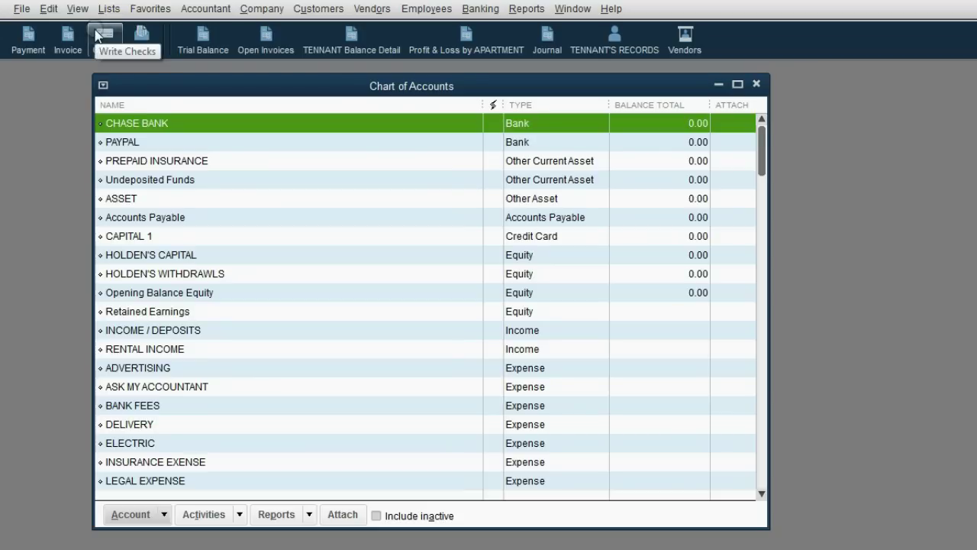
{"action": "left_click", "coordinate": [124, 518]}
{"action": "left_click", "coordinate": [157, 274]}
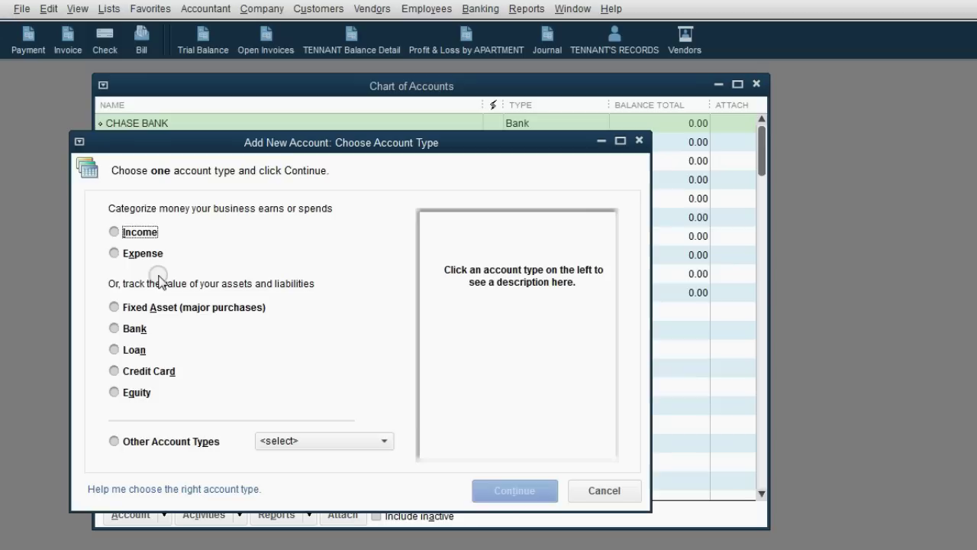
{"action": "left_click", "coordinate": [294, 441]}
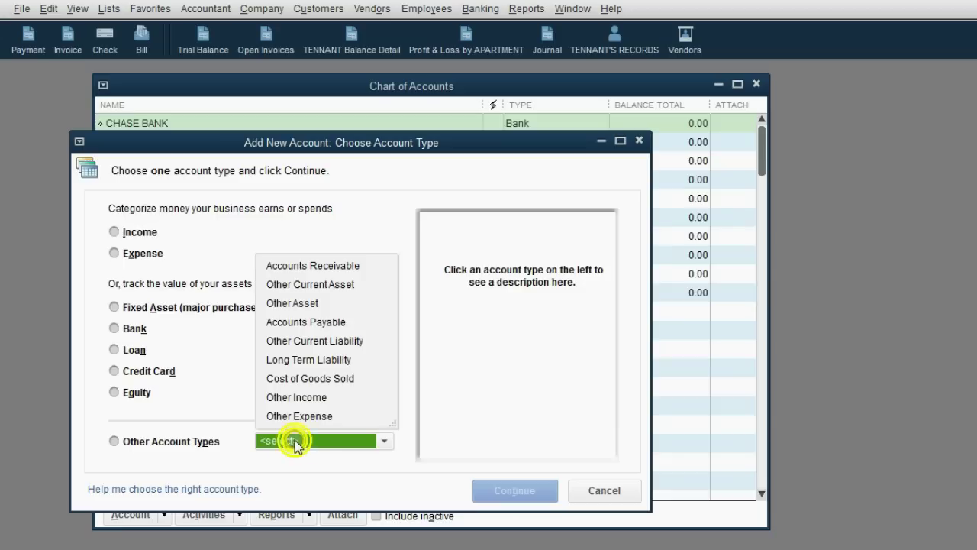
{"action": "left_click", "coordinate": [293, 266]}
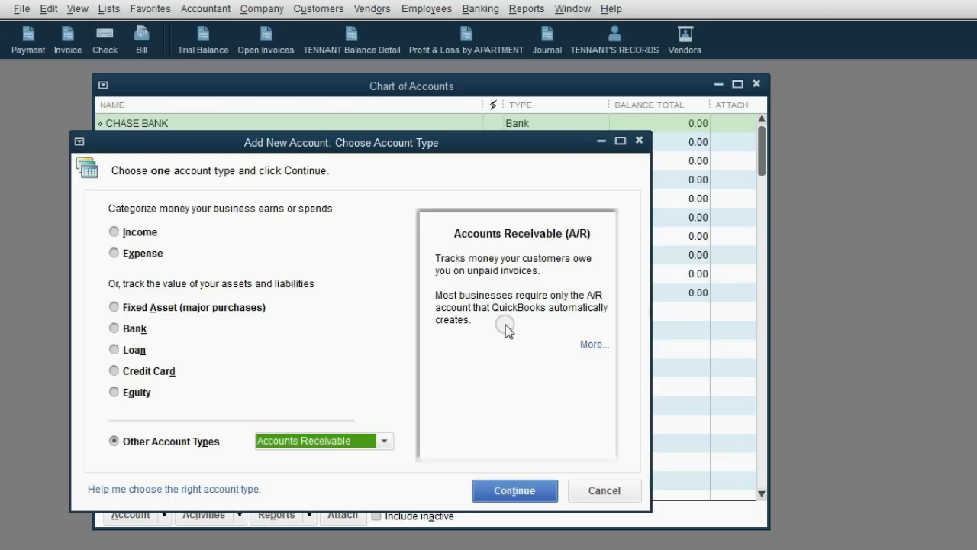
{"action": "left_click", "coordinate": [520, 487]}
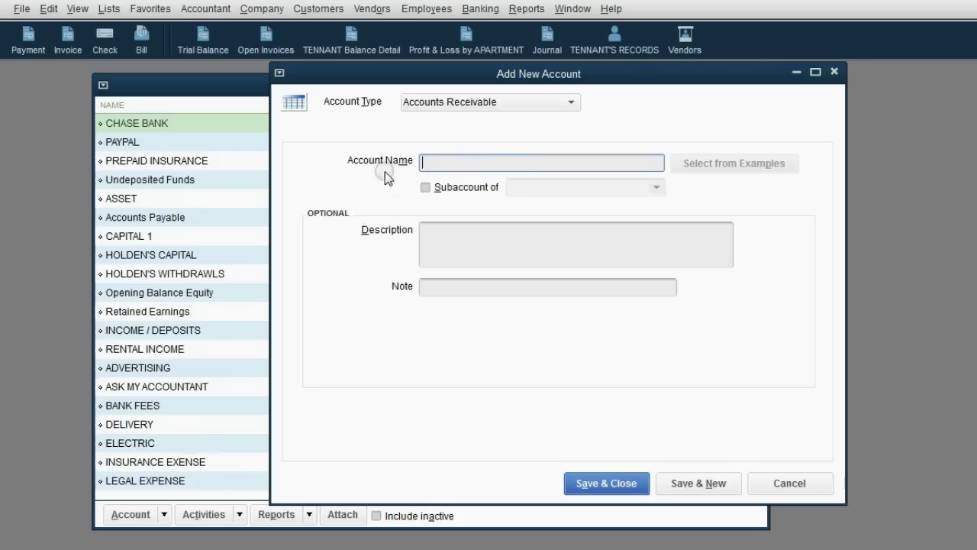
- Name the Accounts Receivable account UNEARNED RENTAL INCOME and save it
{"action": "type", "text": "UNEARNED RENTAL INCOME"}
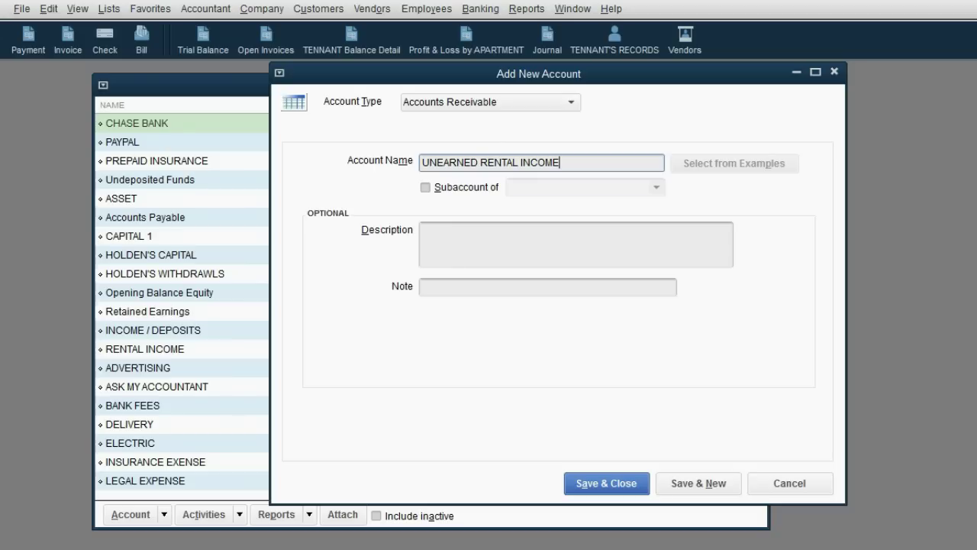
{"action": "left_click", "coordinate": [600, 482]}
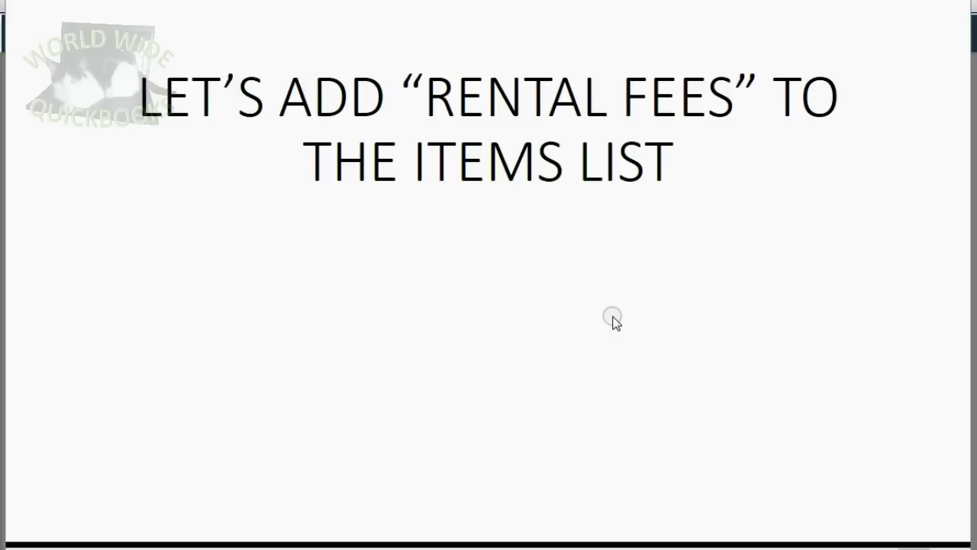
{"action": "key", "text": "Right"}
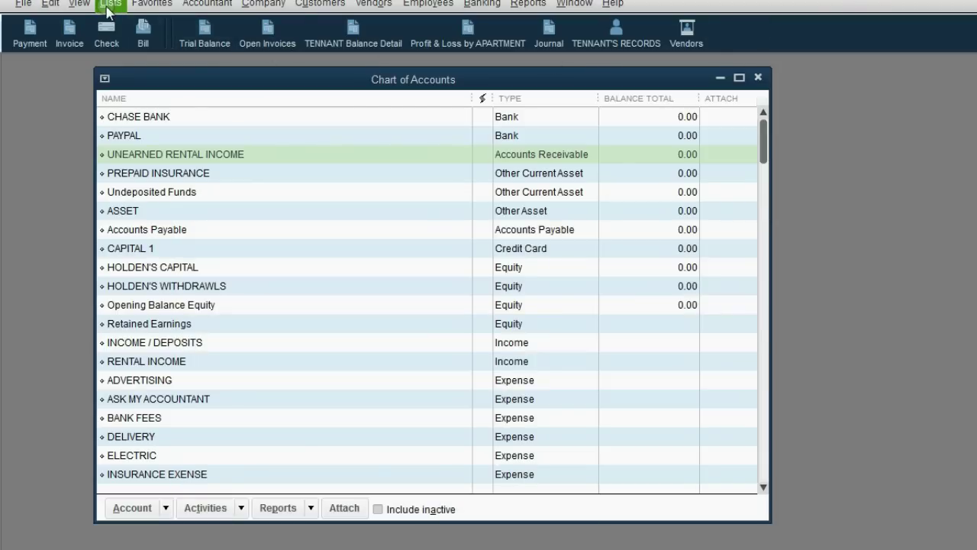
- From the Item List, create a new Service item named RENTAL FEES
{"action": "left_click", "coordinate": [109, 5]}
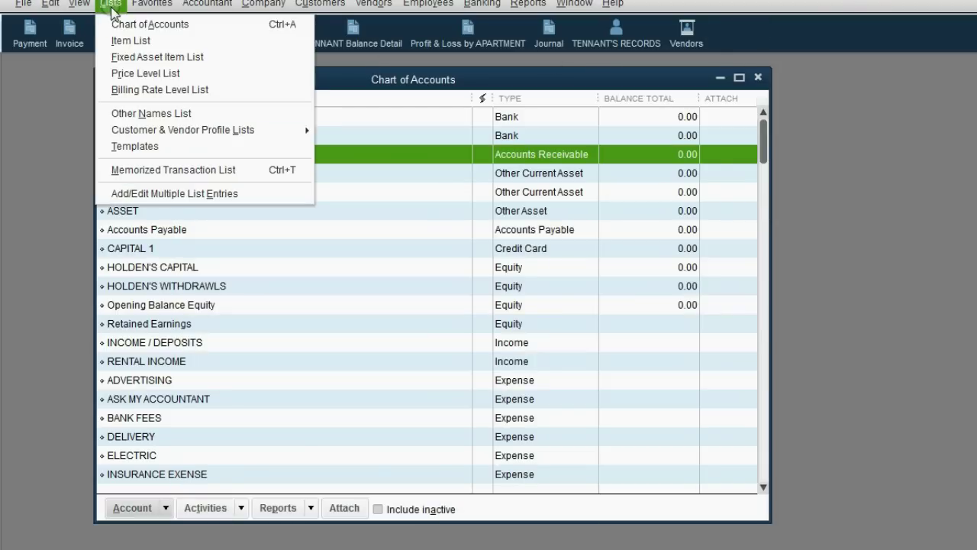
{"action": "left_click", "coordinate": [122, 43]}
{"action": "left_click_drag", "start_coordinate": [139, 86], "coordinate": [415, 141]}
{"action": "left_click", "coordinate": [347, 323]}
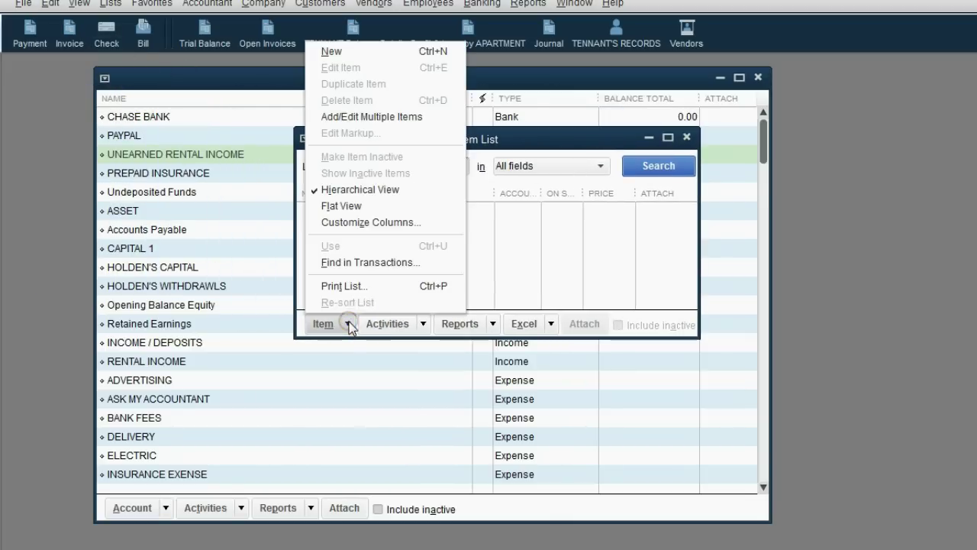
{"action": "left_click", "coordinate": [333, 52]}
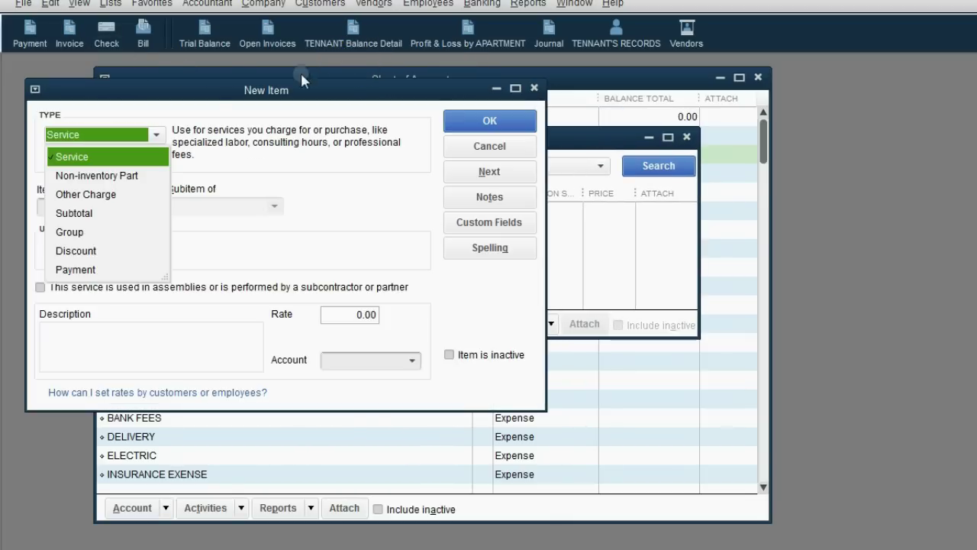
{"action": "left_click", "coordinate": [84, 157]}
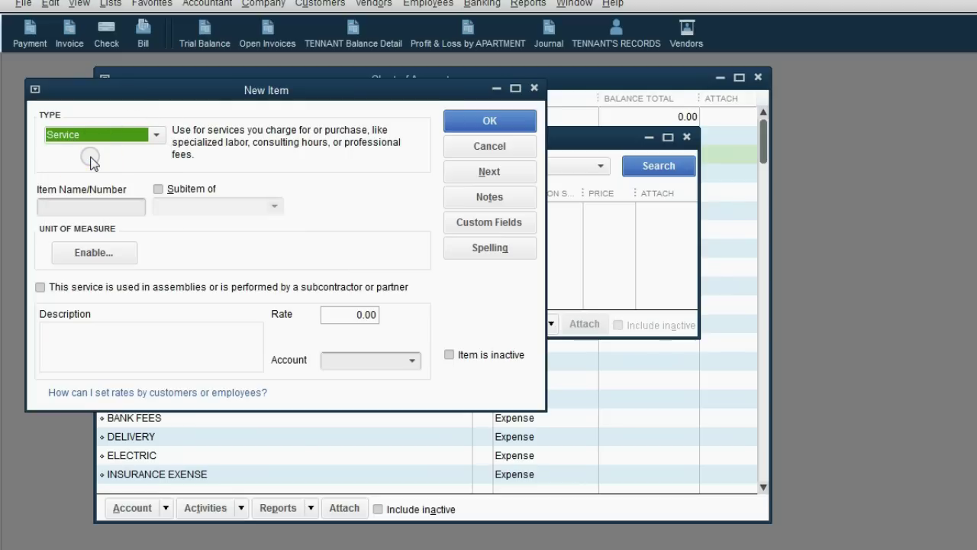
{"action": "left_click", "coordinate": [93, 207]}
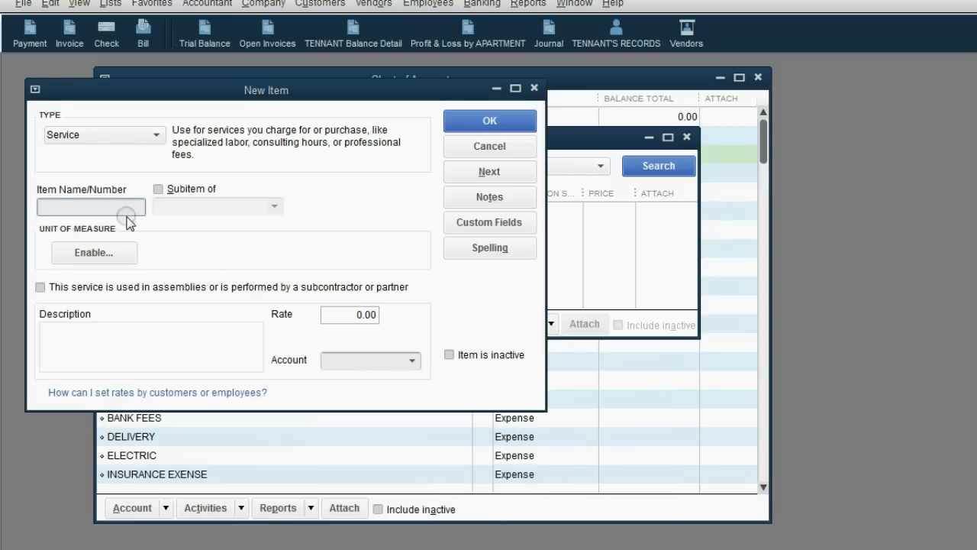
{"action": "left_click", "coordinate": [120, 212]}
{"action": "type", "text": "RENTAL FEES"}
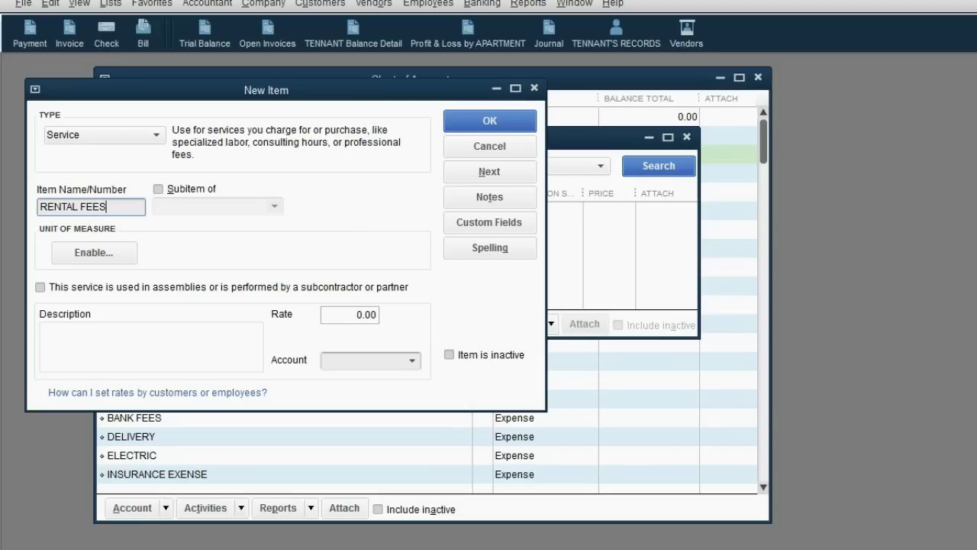
- Post the RENTAL FEES item to the RENTAL INCOME account and save it
{"action": "left_click", "coordinate": [349, 313]}
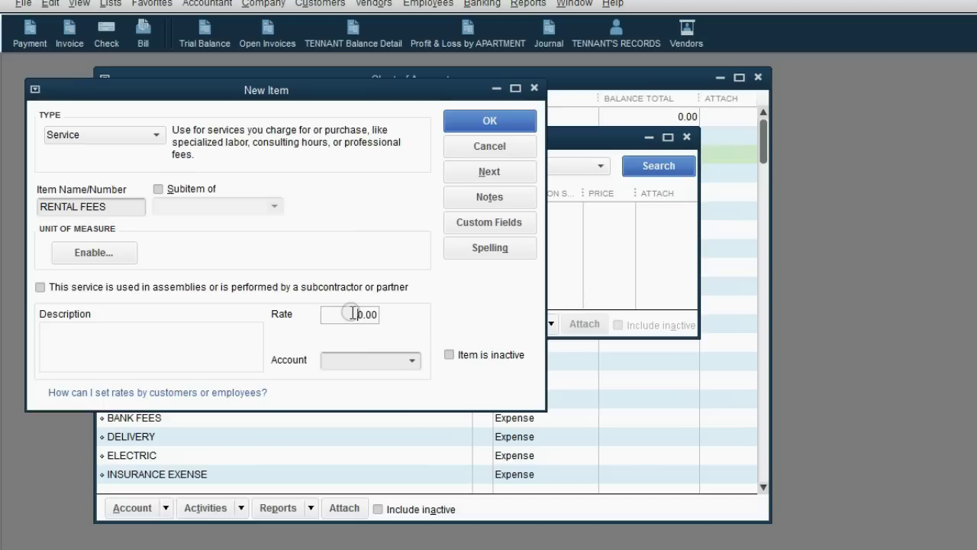
{"action": "left_click", "coordinate": [411, 362]}
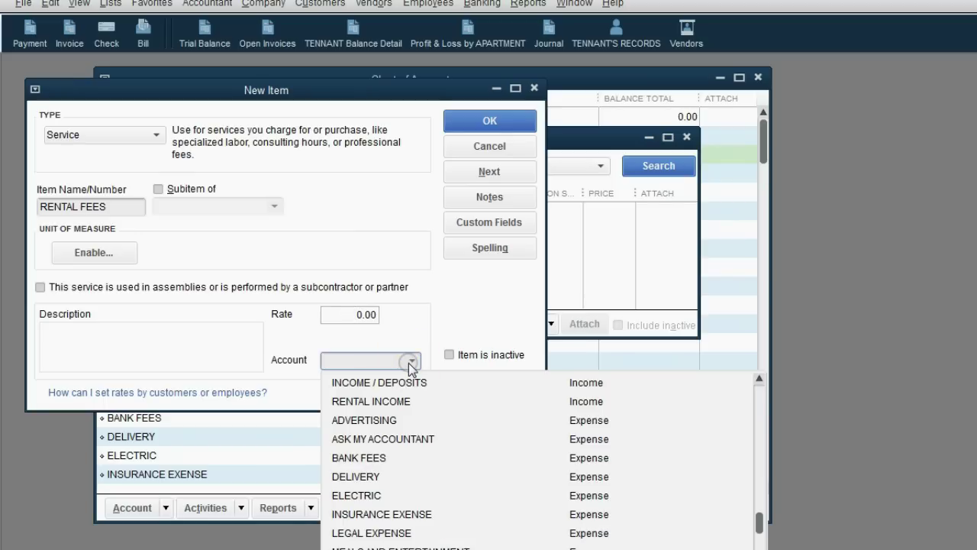
{"action": "scroll", "coordinate": [409, 363], "scroll_direction": "down", "scroll_amount": 2}
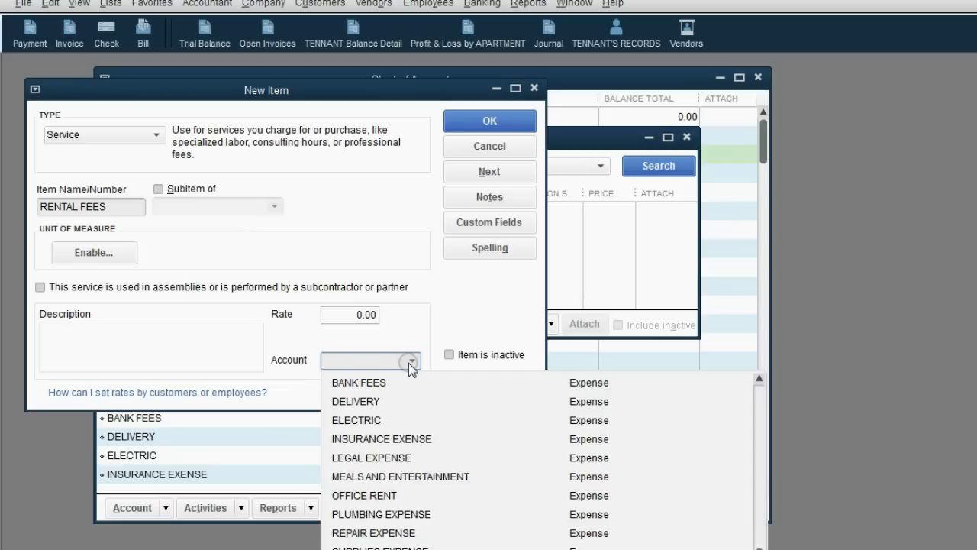
{"action": "scroll", "coordinate": [408, 363], "scroll_direction": "up", "scroll_amount": 1}
{"action": "scroll", "coordinate": [409, 362], "scroll_direction": "up", "scroll_amount": 3}
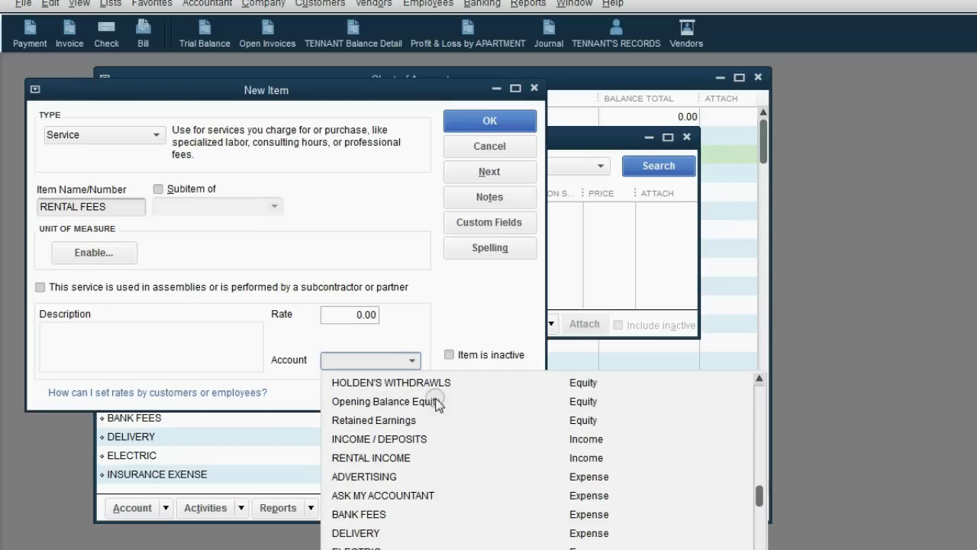
{"action": "left_click", "coordinate": [411, 457]}
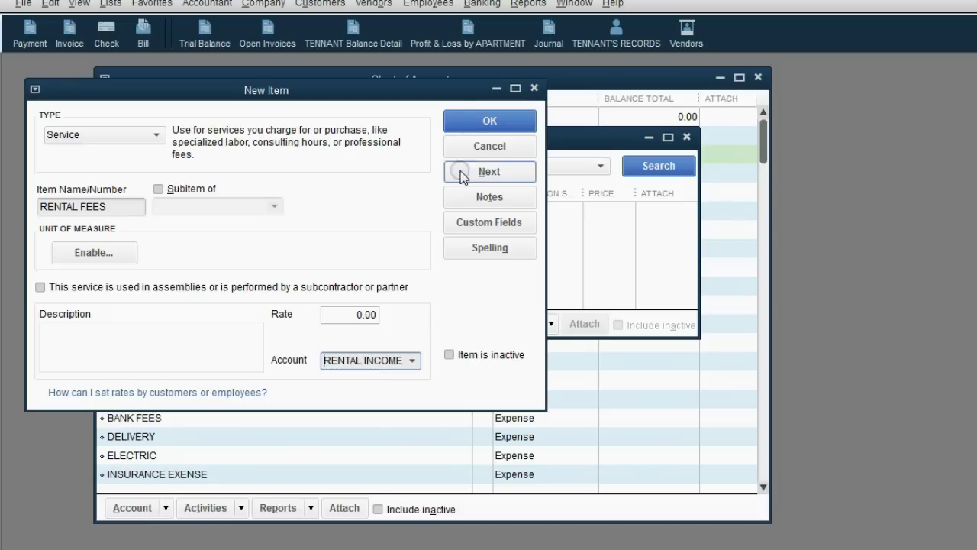
{"action": "left_click", "coordinate": [472, 122]}
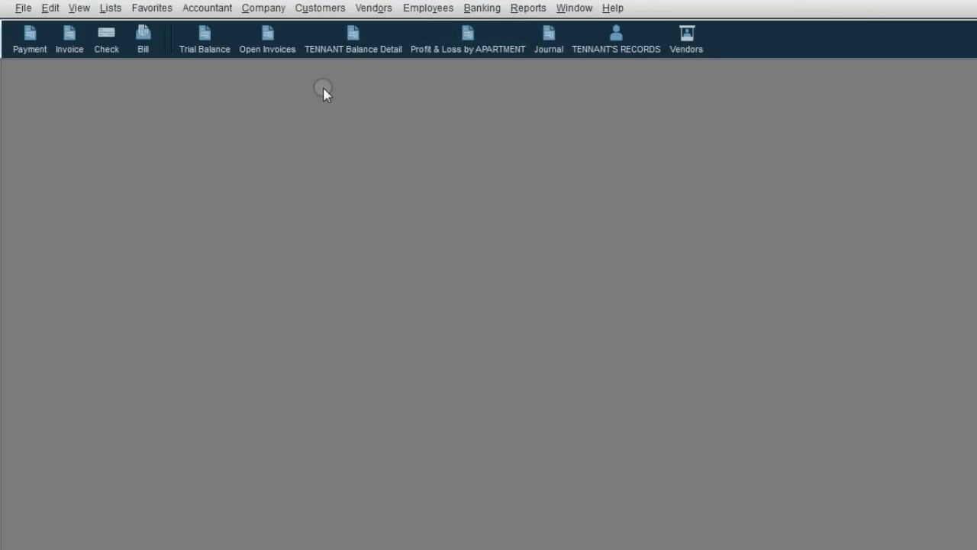
- Start a new credit memo from the Customers menu
{"action": "left_click", "coordinate": [311, 11]}
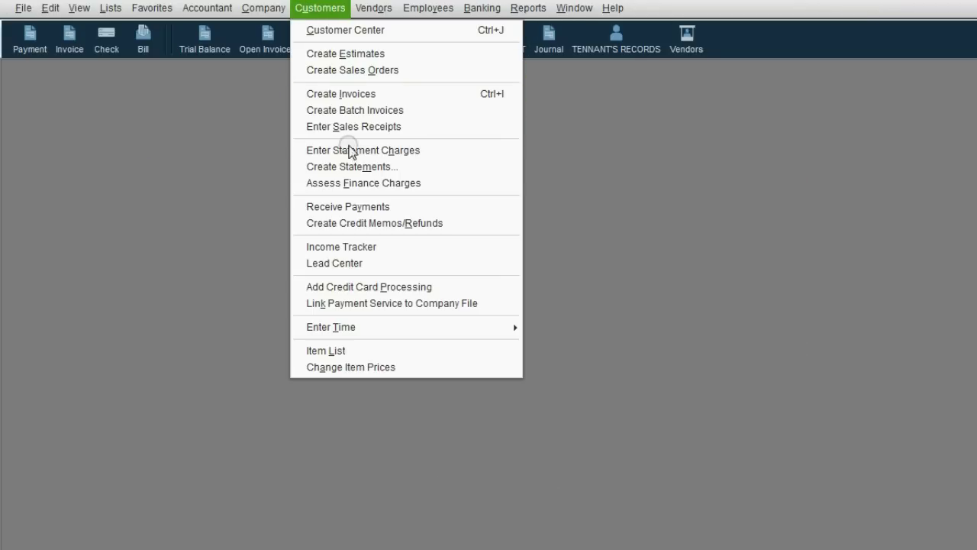
{"action": "left_click", "coordinate": [363, 223]}
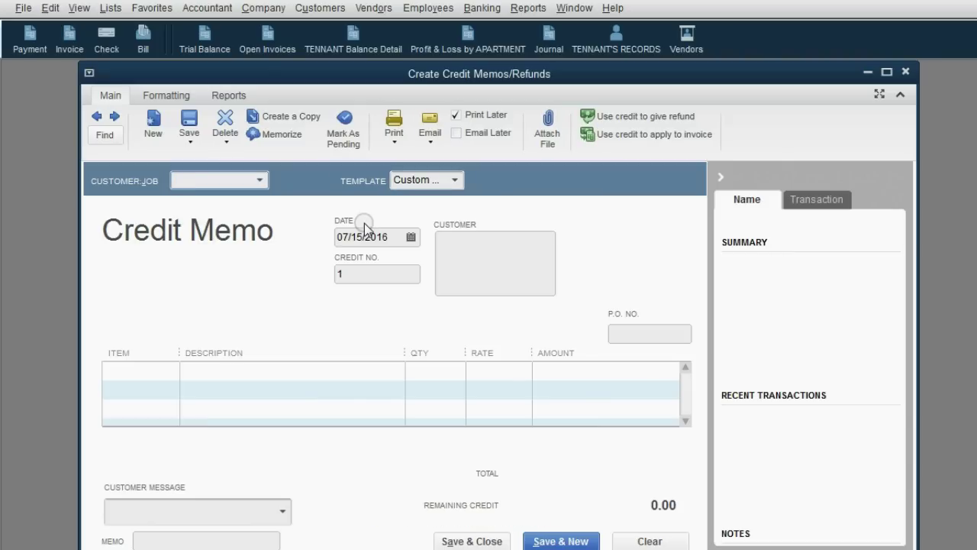
{"action": "left_click", "coordinate": [900, 94]}
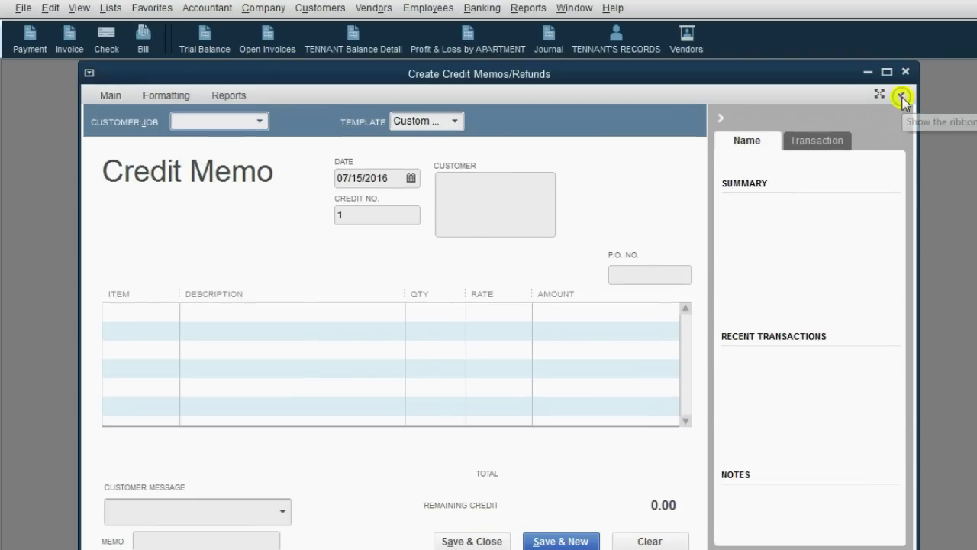
{"action": "left_click", "coordinate": [901, 96]}
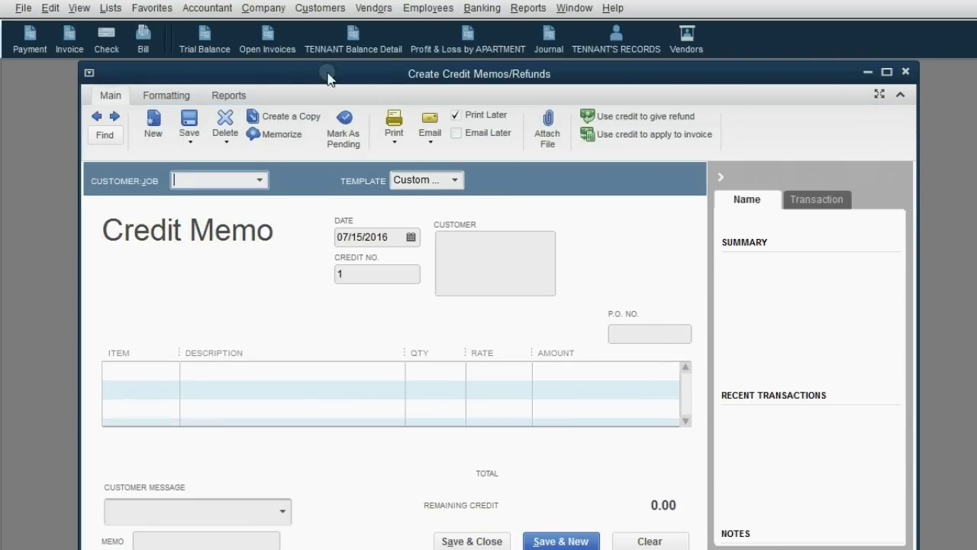
- Bring up Manage Templates from the form's formatting commands and select Custom Credit Memo
{"action": "left_click", "coordinate": [183, 96]}
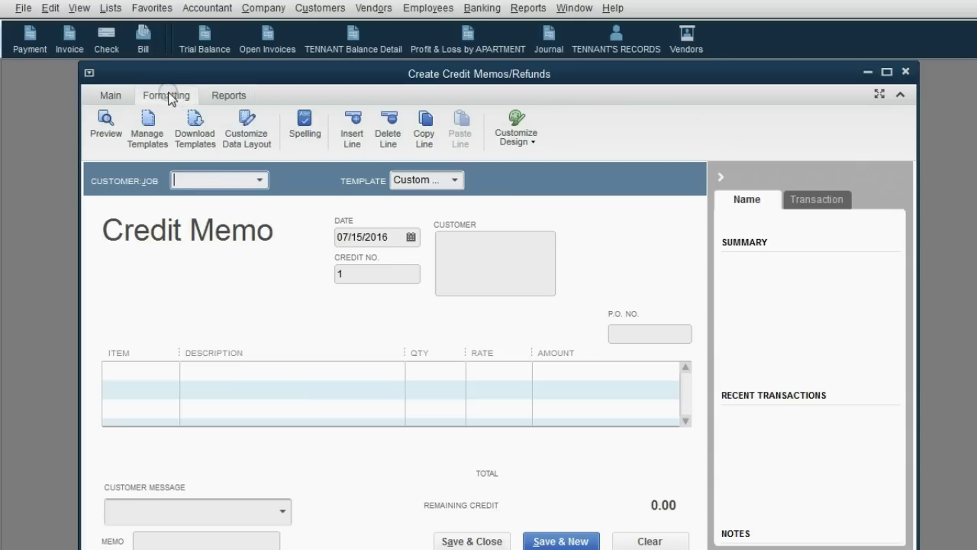
{"action": "left_click", "coordinate": [147, 128]}
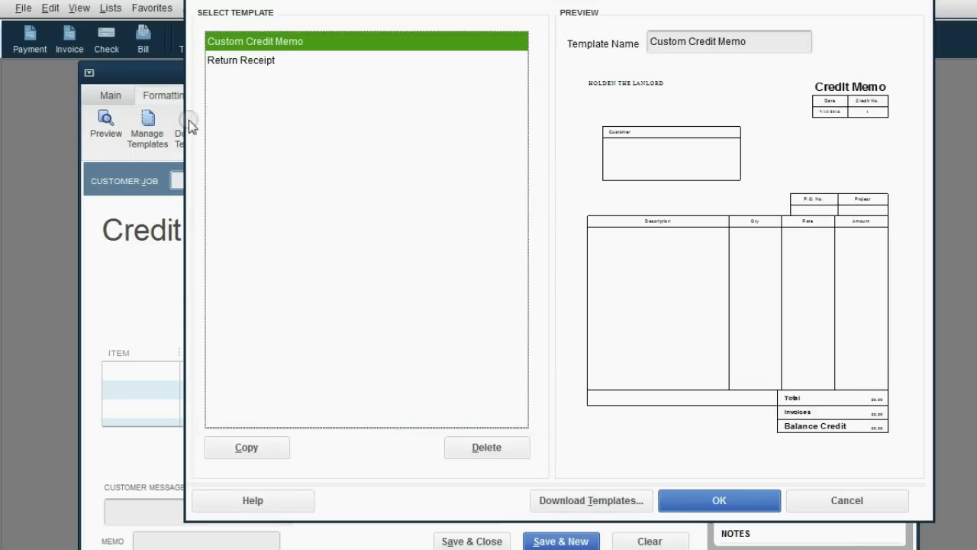
{"action": "left_click", "coordinate": [262, 59]}
{"action": "left_click", "coordinate": [262, 44]}
{"action": "left_click", "coordinate": [262, 61]}
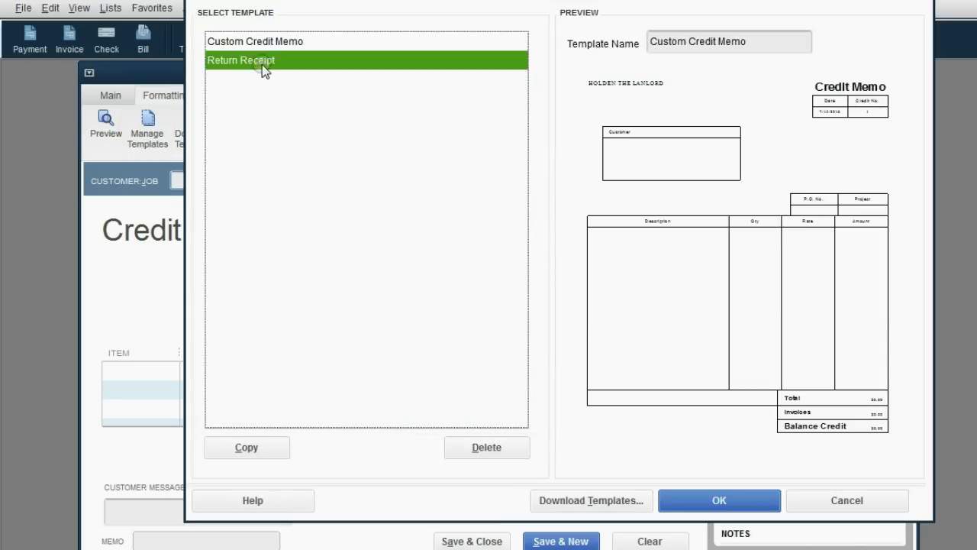
{"action": "left_click_drag", "start_coordinate": [288, 1], "coordinate": [272, 35]}
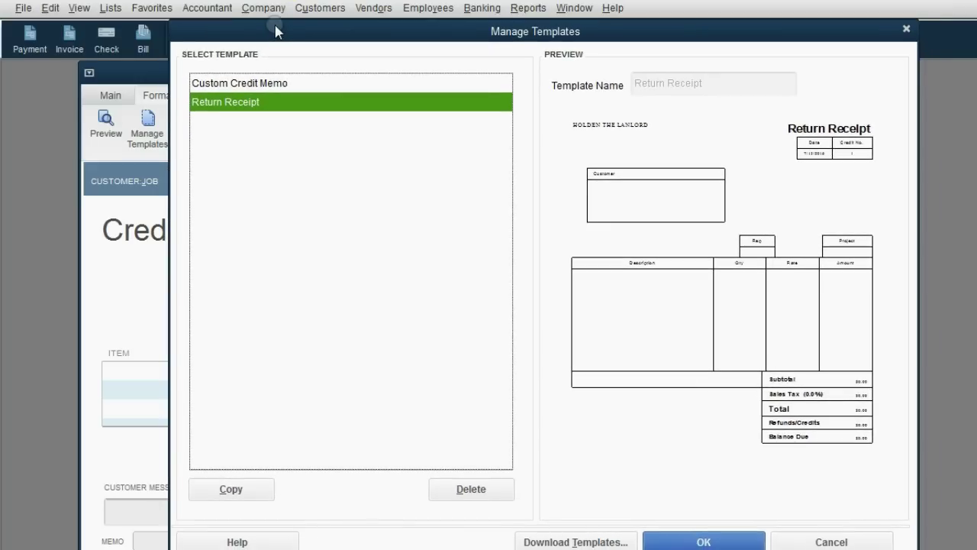
{"action": "left_click", "coordinate": [260, 84]}
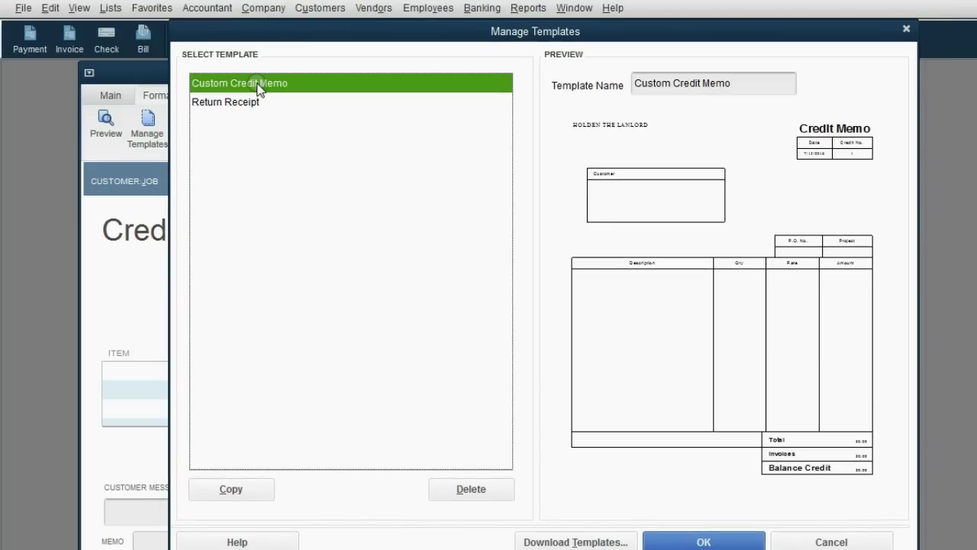
- Open Additional Customization for the Custom Credit Memo template
{"action": "left_click", "coordinate": [671, 538]}
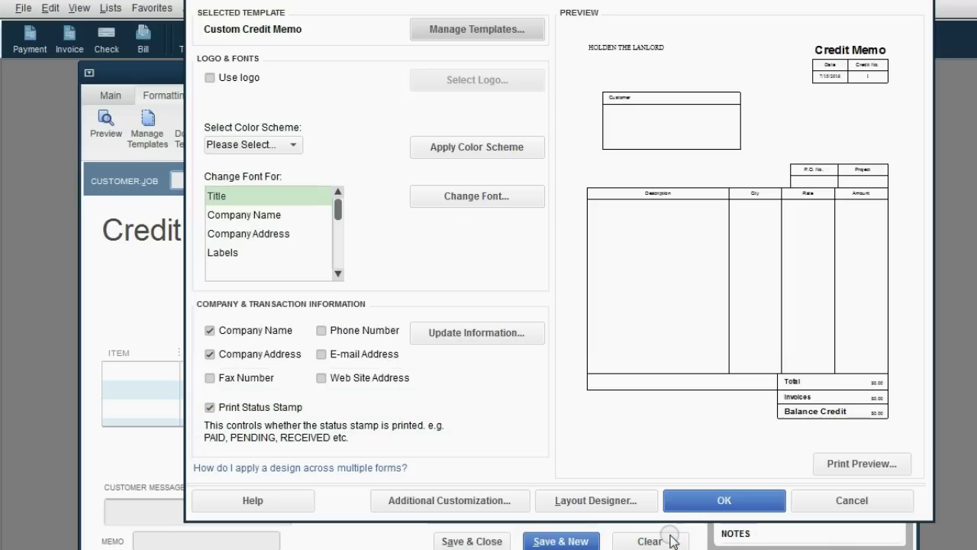
{"action": "left_click_drag", "start_coordinate": [486, 2], "coordinate": [432, 29]}
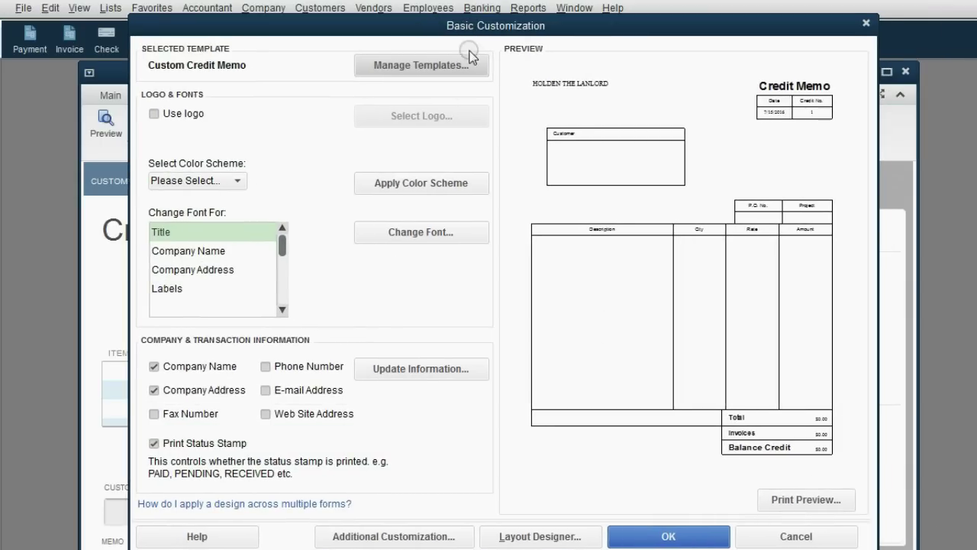
{"action": "left_click", "coordinate": [357, 535]}
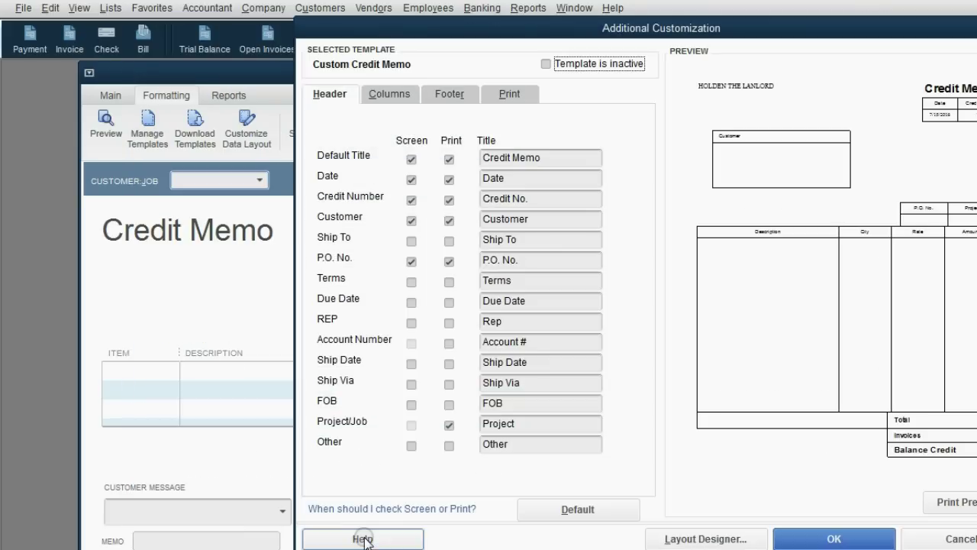
{"action": "left_click_drag", "start_coordinate": [454, 37], "coordinate": [440, 42]}
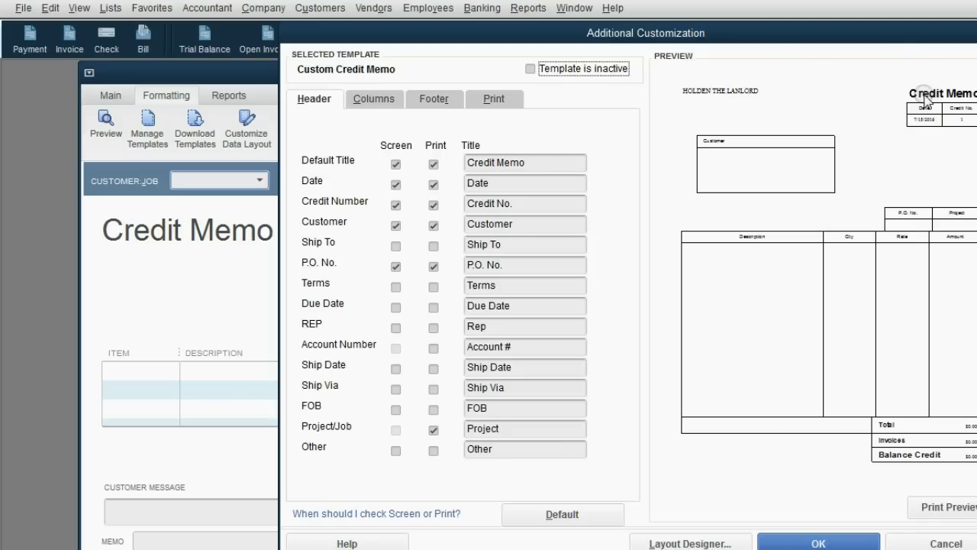
- Change the Default Title from Credit Memo to Rent Receipt and save the template
{"action": "left_click", "coordinate": [529, 162]}
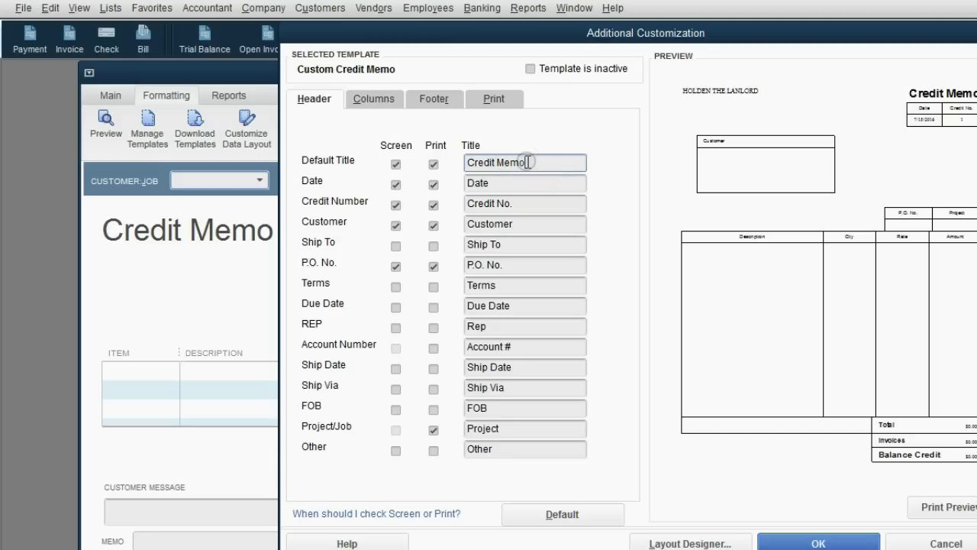
{"action": "left_click", "coordinate": [317, 101]}
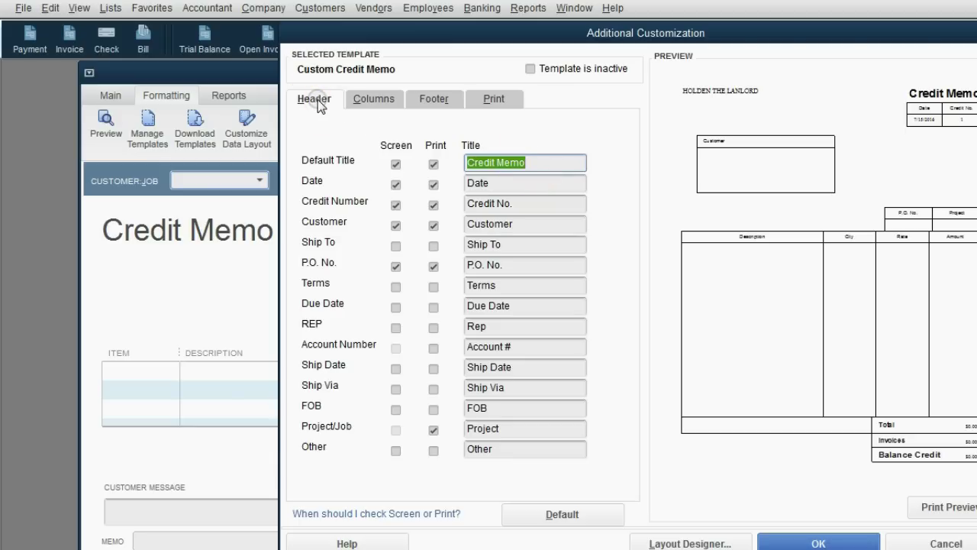
{"action": "left_click_drag", "start_coordinate": [537, 164], "coordinate": [459, 165]}
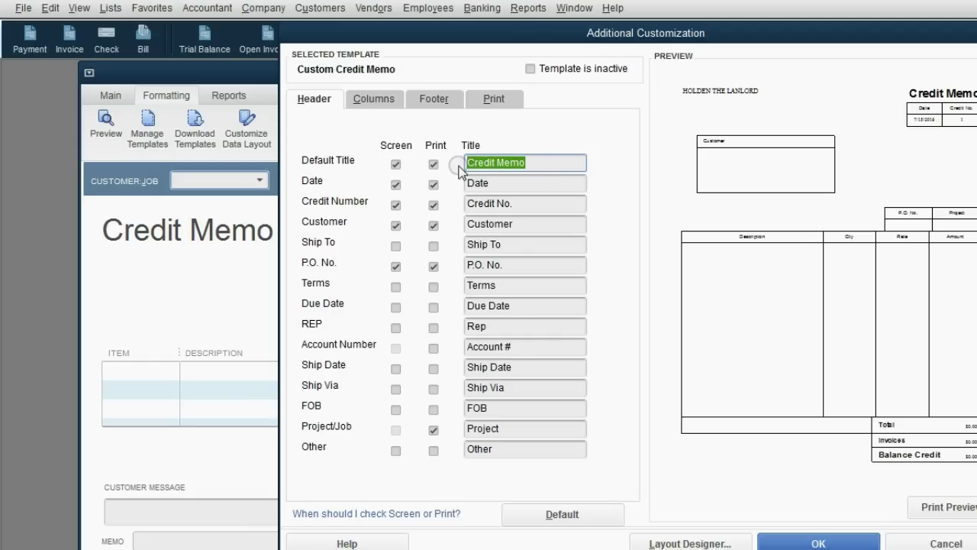
{"action": "type", "text": "Rent Receipt"}
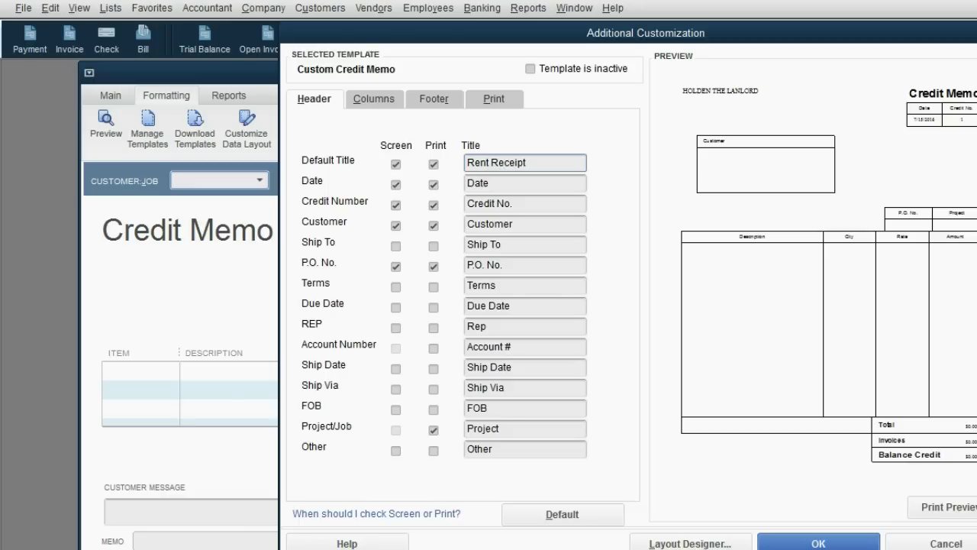
{"action": "left_click", "coordinate": [805, 543]}
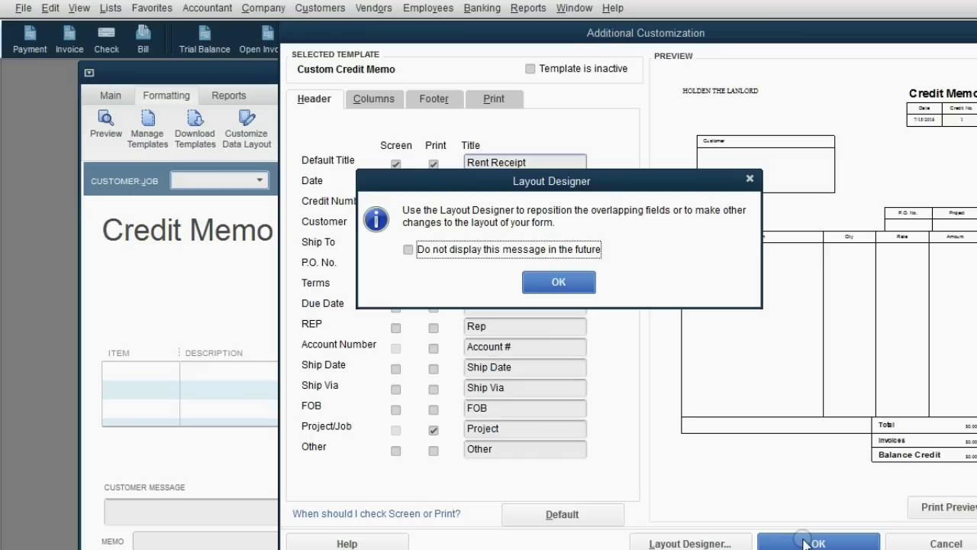
{"action": "left_click", "coordinate": [563, 283]}
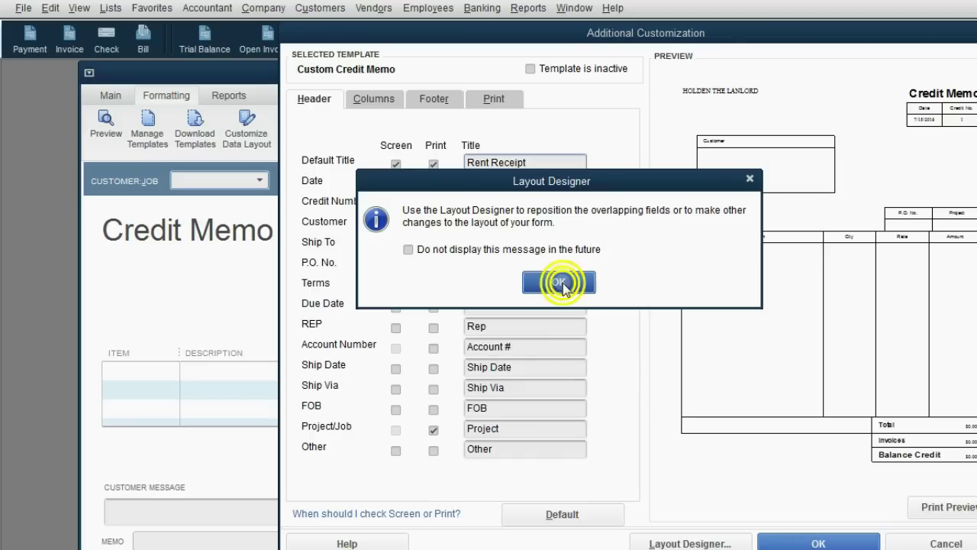
{"action": "left_click", "coordinate": [787, 543]}
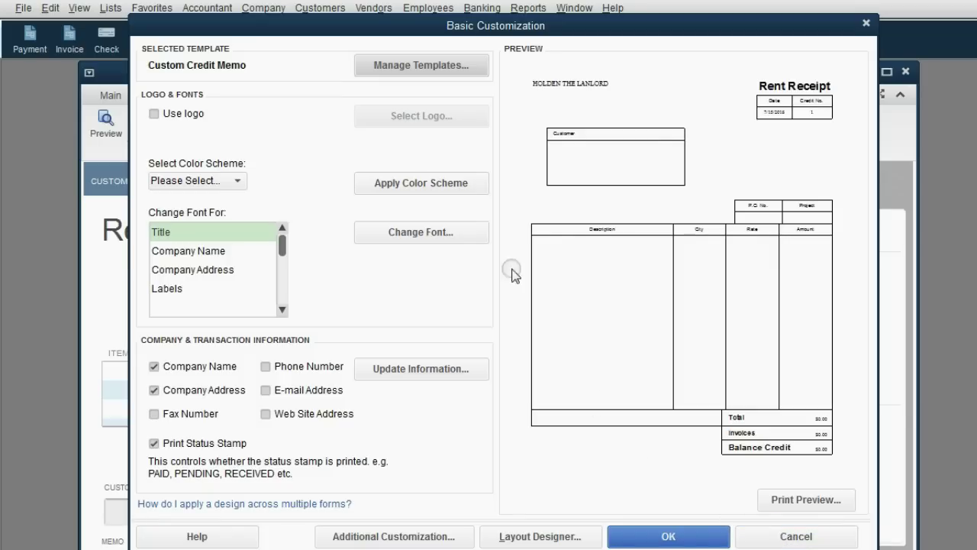
{"action": "left_click", "coordinate": [451, 68]}
{"action": "left_click", "coordinate": [637, 538]}
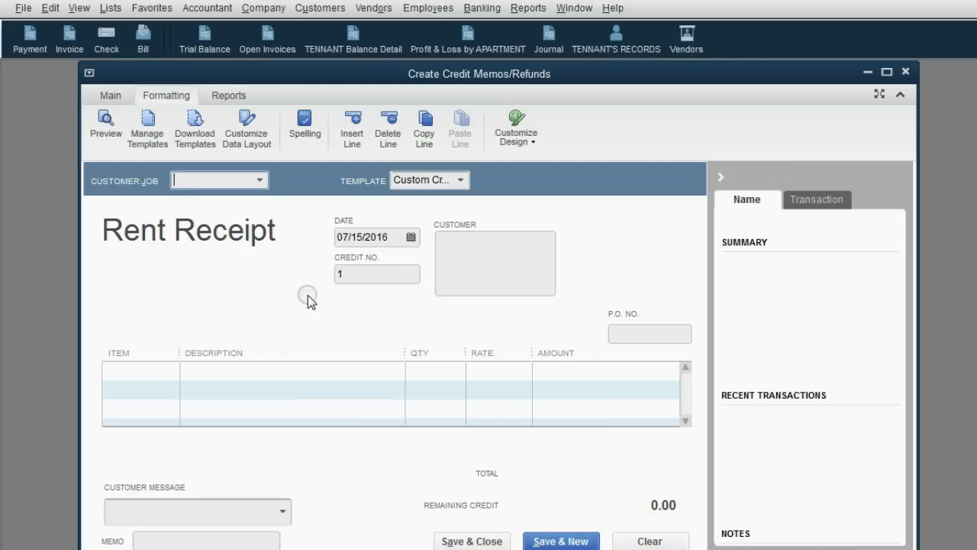